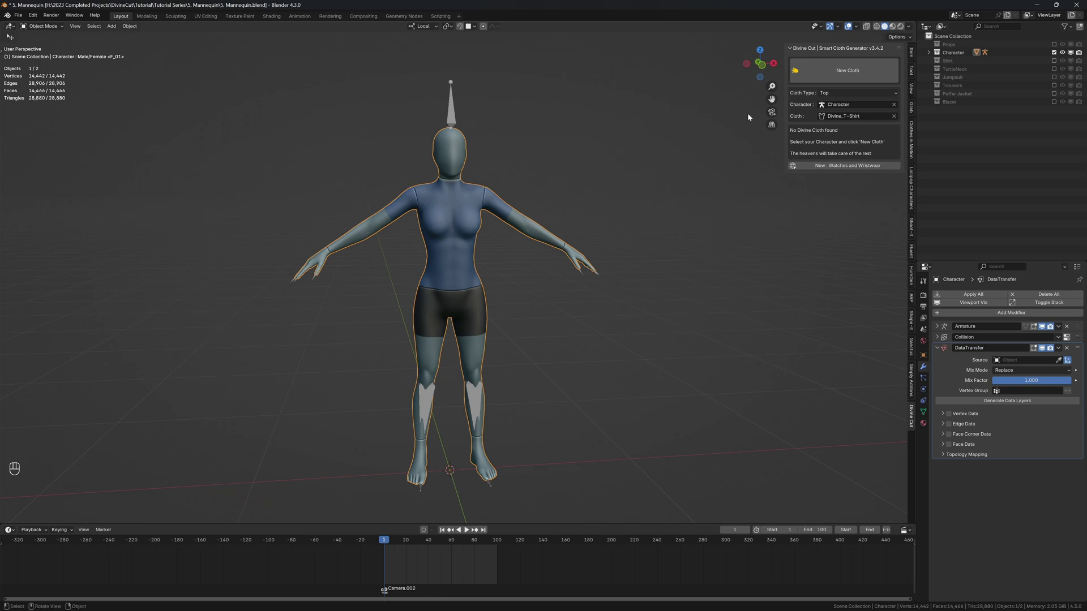
Position the Chin and Neck guide points on the mannequin's chin and the base of its neck
{"action": "left_click", "coordinate": [454, 163]}
{"action": "key", "text": "g"}
{"action": "left_click", "coordinate": [454, 182]}
{"action": "left_click", "coordinate": [454, 155]}
{"action": "key", "text": "g"}
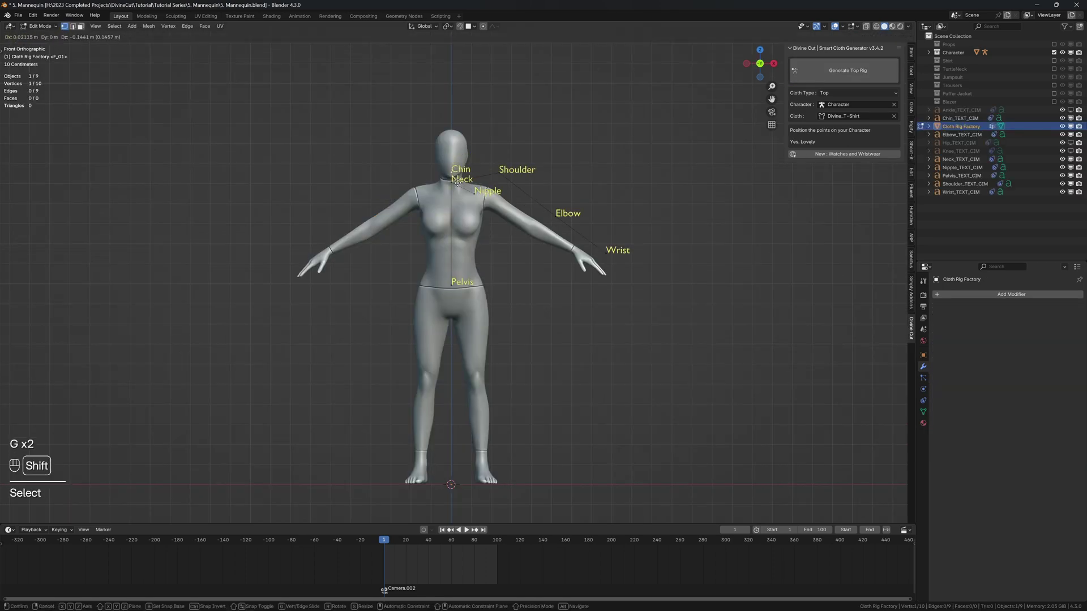
{"action": "left_click", "coordinate": [457, 184]}
Move the Nipple point onto the breast and the Shoulder point onto the shoulder joint
{"action": "left_click", "coordinate": [478, 198]}
{"action": "left_click", "coordinate": [473, 215]}
{"action": "key", "text": "g"}
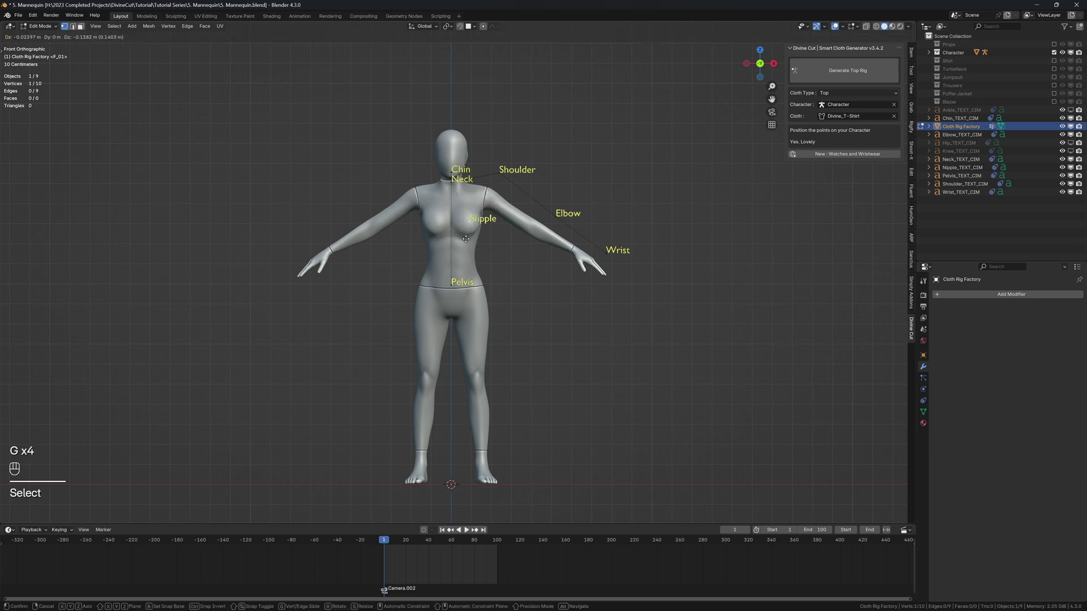
{"action": "left_click", "coordinate": [465, 238]}
{"action": "left_click", "coordinate": [493, 176]}
{"action": "key", "text": "g"}
{"action": "left_click", "coordinate": [531, 241]}
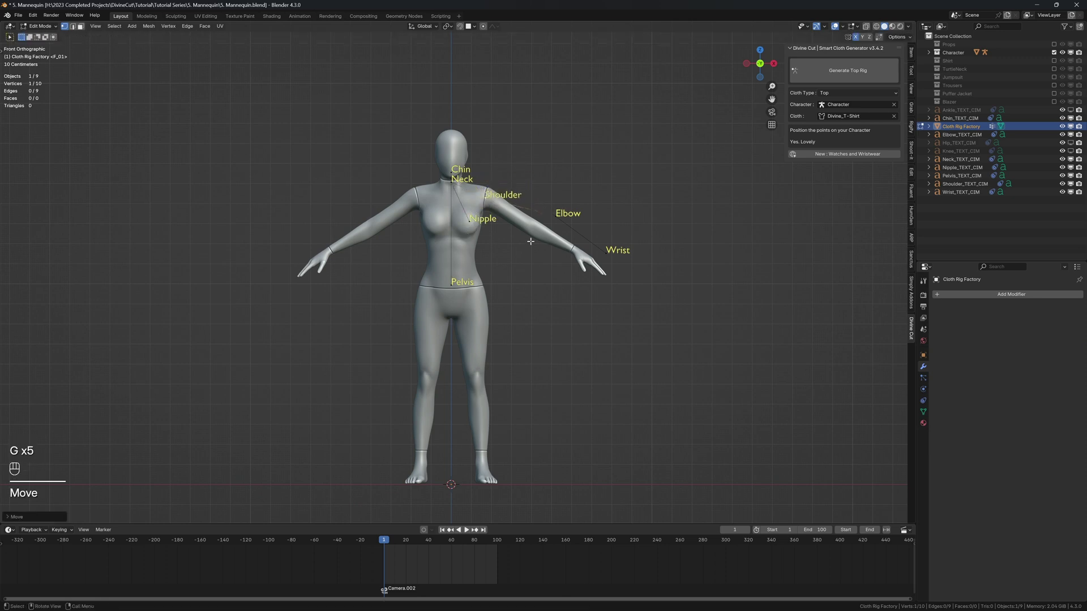
Place the Elbow and Wrist points on the mannequin's elbow and wrist joints
{"action": "left_click", "coordinate": [555, 220]}
{"action": "key", "text": "g"}
{"action": "left_click", "coordinate": [504, 256], "text": "shift"}
{"action": "left_click_drag", "start_coordinate": [601, 259], "coordinate": [594, 257]}
{"action": "key", "text": "g"}
{"action": "left_click", "coordinate": [599, 254]}
{"action": "key", "text": "g"}
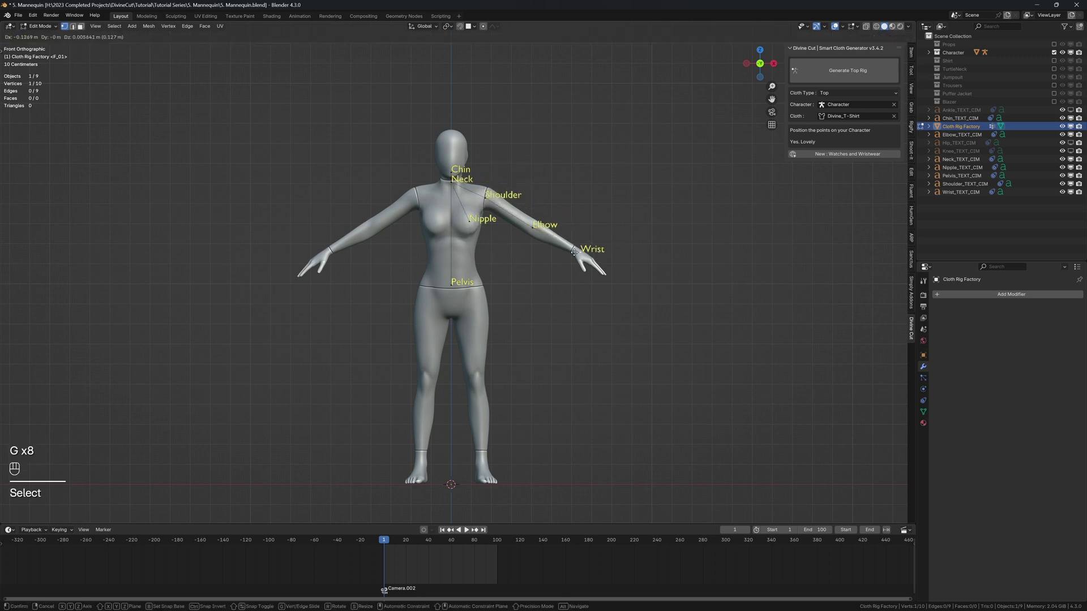
{"action": "key", "text": "shift"}
{"action": "left_click", "coordinate": [489, 212]}
Lower the Pelvis point slightly below the mannequin's waist seam
{"action": "left_click", "coordinate": [454, 286]}
{"action": "key", "text": "g"}
{"action": "left_click", "coordinate": [456, 301]}
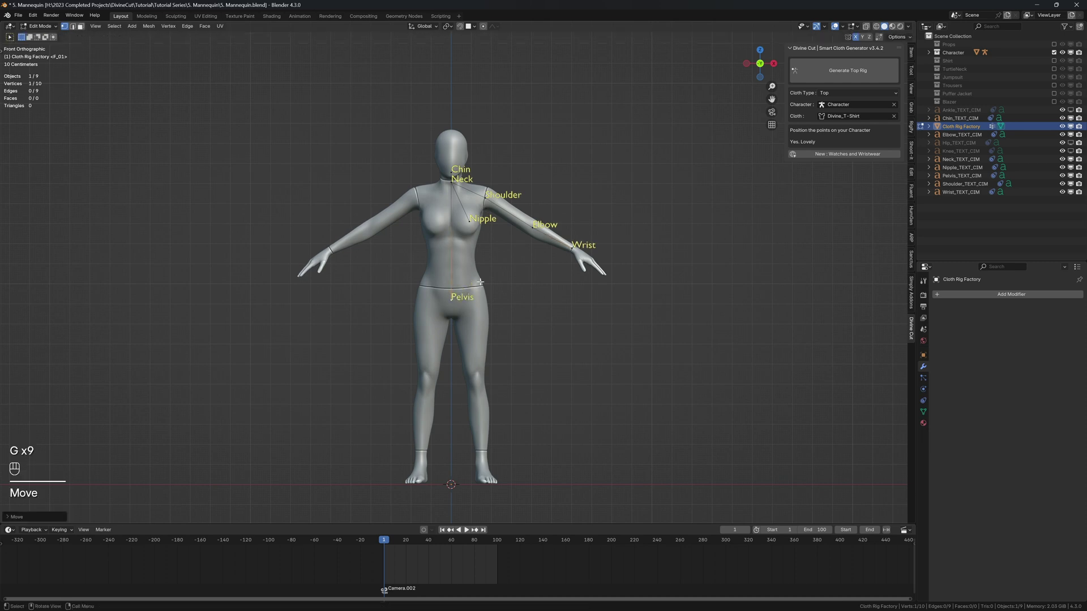
Scale the NeckCircle so it fits around the mannequin's neck
{"action": "left_click", "coordinate": [461, 184]}
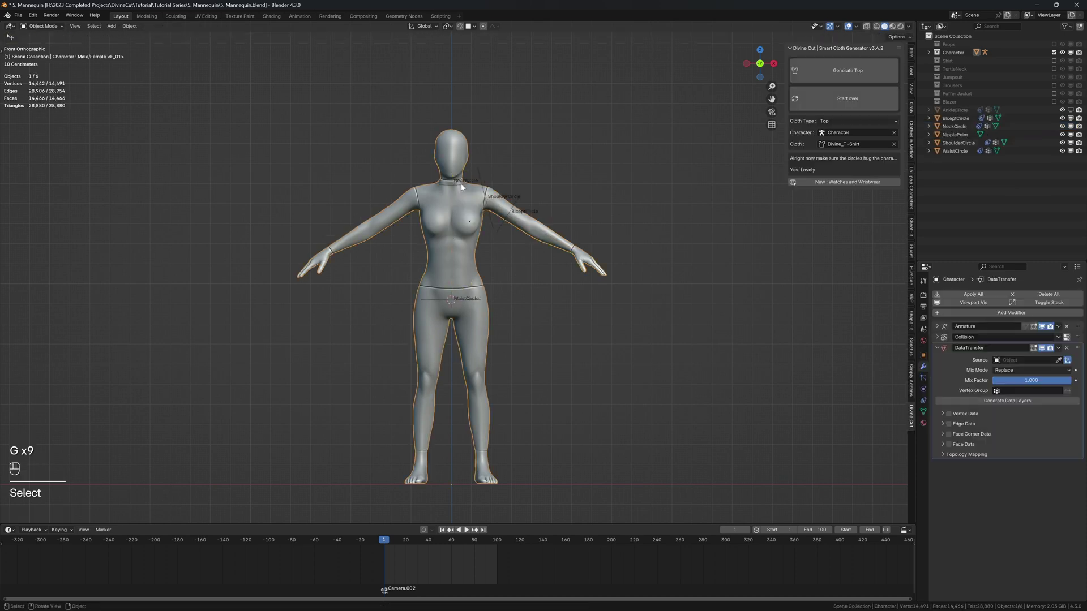
{"action": "key", "text": "s"}
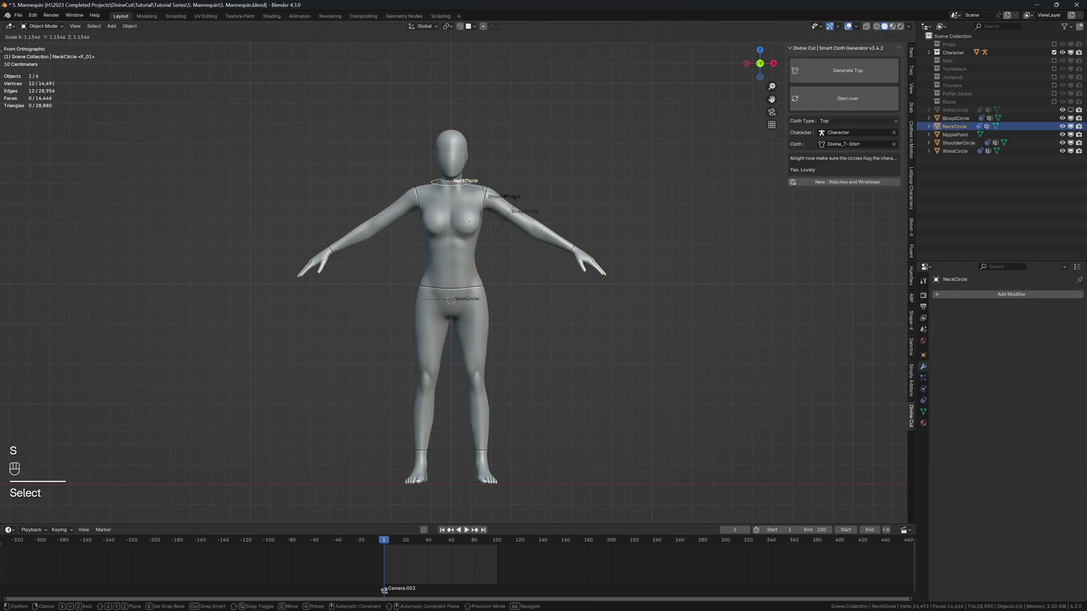
{"action": "left_click", "coordinate": [510, 197]}
Rotate the ShoulderCircle nearly upright, shrink it and shift it onto the shoulder seam
{"action": "left_click", "coordinate": [486, 178]}
{"action": "key", "text": "r"}
{"action": "left_click", "coordinate": [499, 179]}
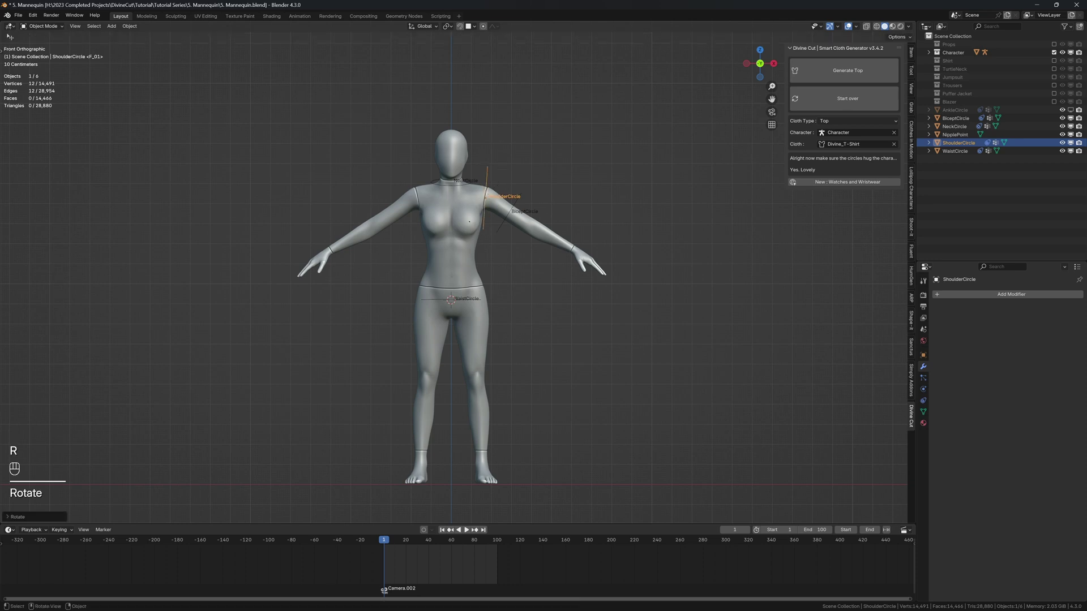
{"action": "key", "text": "s"}
{"action": "left_click", "coordinate": [501, 192]}
{"action": "key", "text": "g"}
{"action": "left_click", "coordinate": [502, 190]}
Fine-tune the ShoulderCircle's scale, position and tilt so it hugs the shoulder
{"action": "key", "text": "s"}
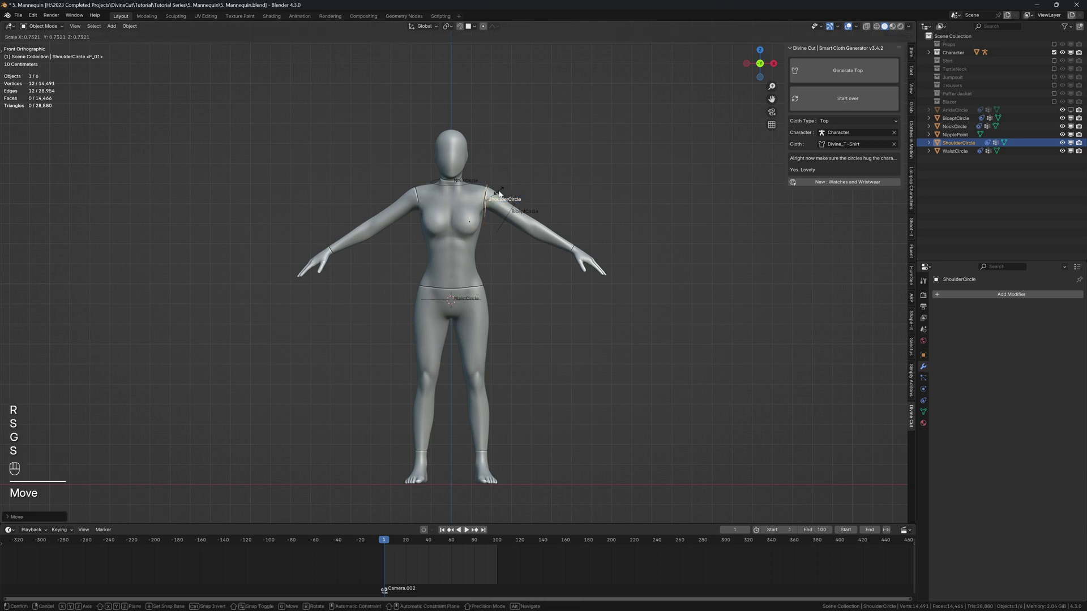
{"action": "left_click", "coordinate": [500, 191]}
{"action": "key", "text": "g"}
{"action": "left_click", "coordinate": [500, 189]}
{"action": "key", "text": "r"}
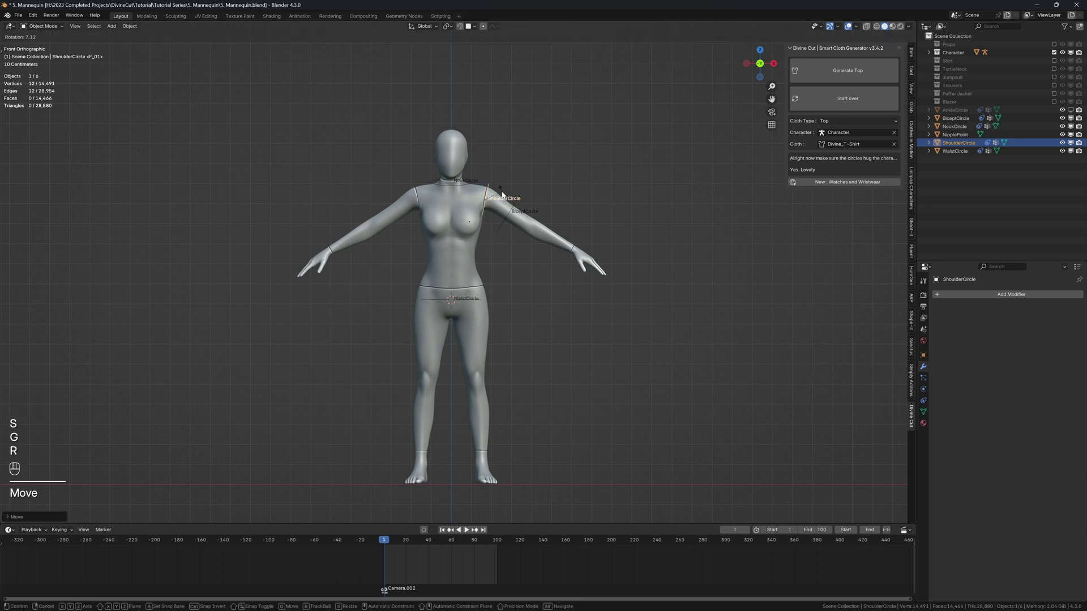
{"action": "left_click", "coordinate": [503, 194]}
Move the BiceptCircle down the arm to the forearm and rotate it for a longer, wide sleeve
{"action": "left_click", "coordinate": [516, 207]}
{"action": "key", "text": "g"}
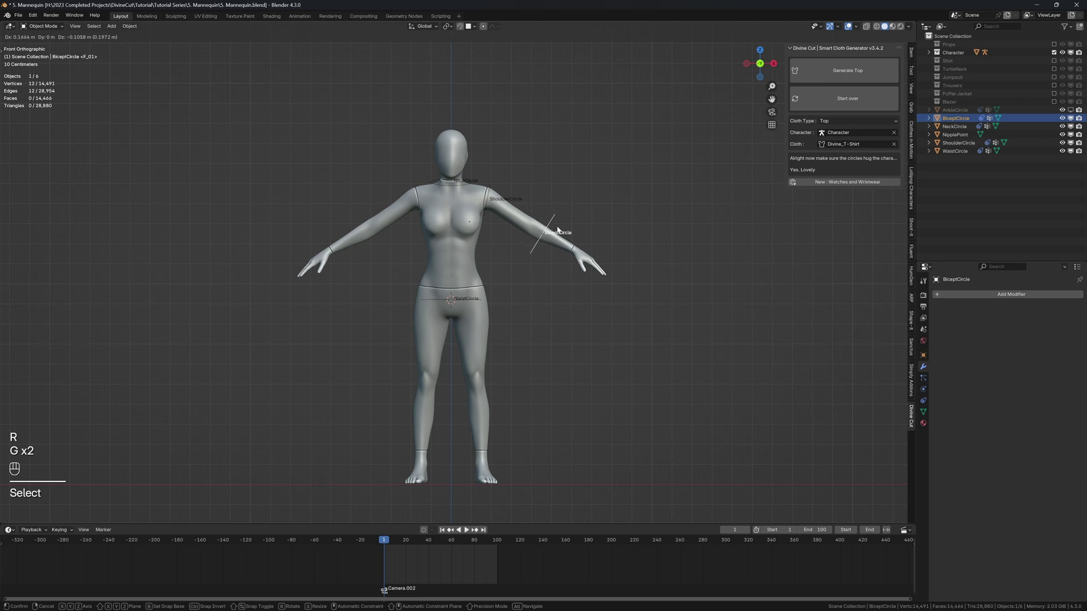
{"action": "left_click", "coordinate": [559, 235]}
{"action": "key", "text": "r"}
{"action": "left_click", "coordinate": [564, 247], "text": "shift"}
{"action": "key", "text": "g"}
{"action": "left_click", "coordinate": [565, 251]}
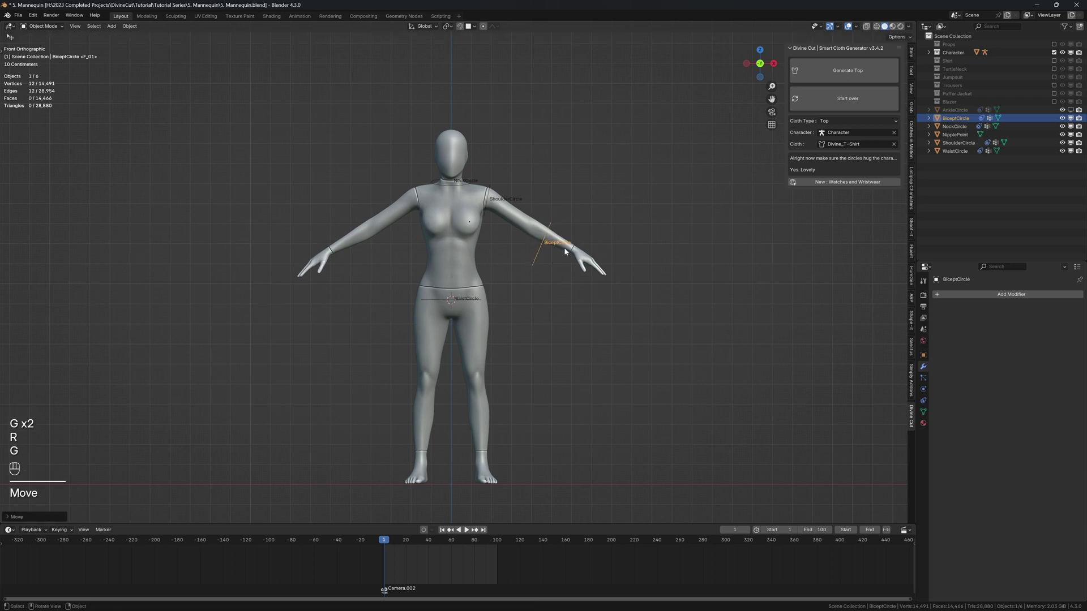
Move the WaistCircle about 0.57 m down along the Z axis, to just below the knees
{"action": "left_click", "coordinate": [467, 299]}
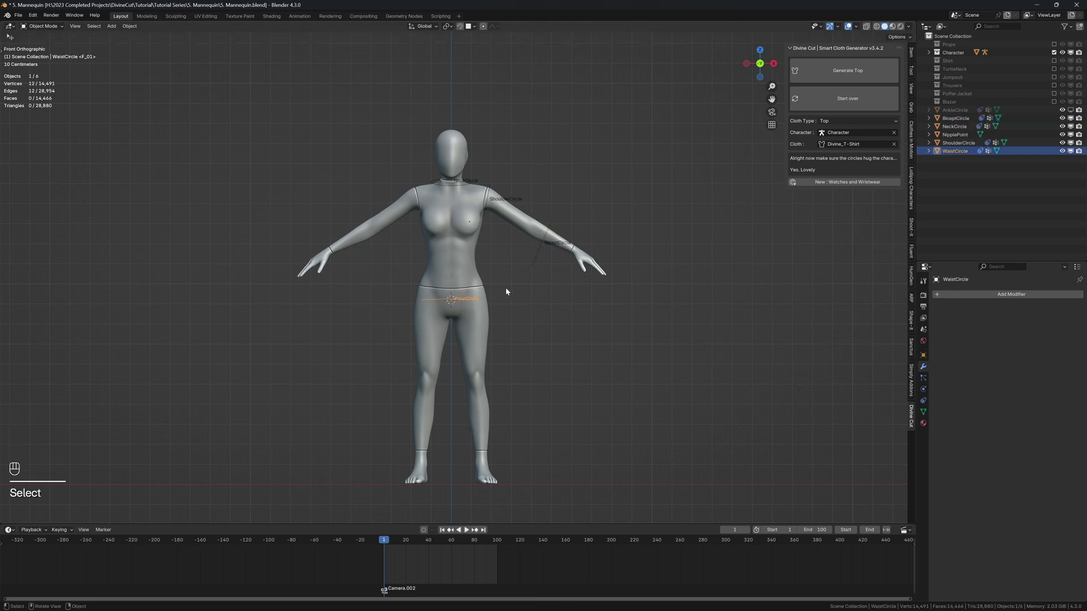
{"action": "key", "text": "g"}
{"action": "key", "text": "z"}
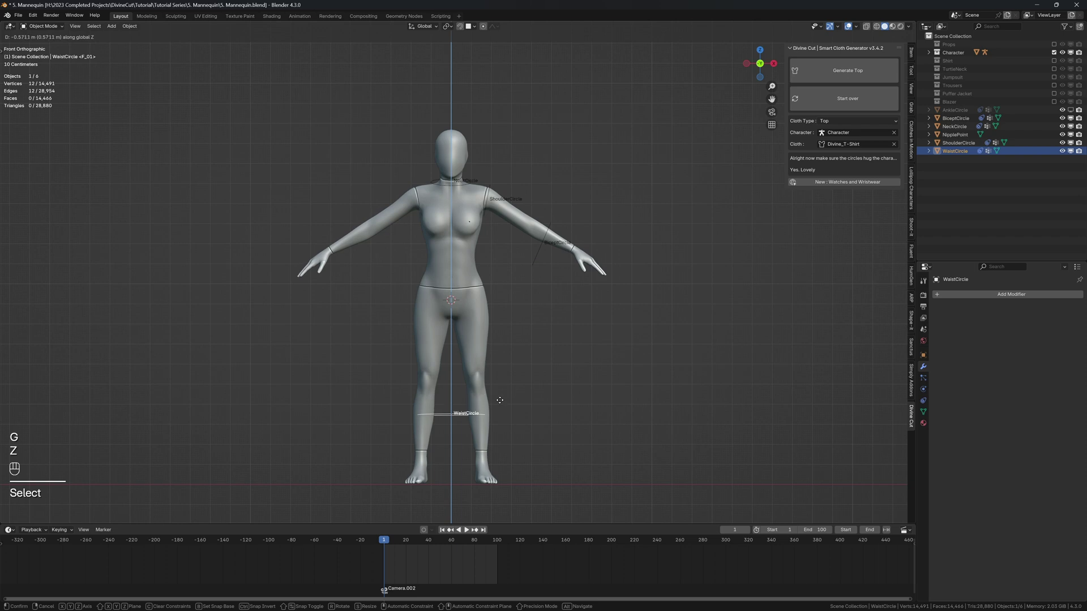
{"action": "left_click", "coordinate": [499, 400]}
Enlarge the WaistCircle for a flared hem and narrow it along the Y axis
{"action": "middle_click_drag", "start_coordinate": [500, 400], "coordinate": [601, 407]}
{"action": "key", "text": "s"}
{"action": "left_click", "coordinate": [682, 437]}
{"action": "key", "text": "s"}
{"action": "key", "text": "y"}
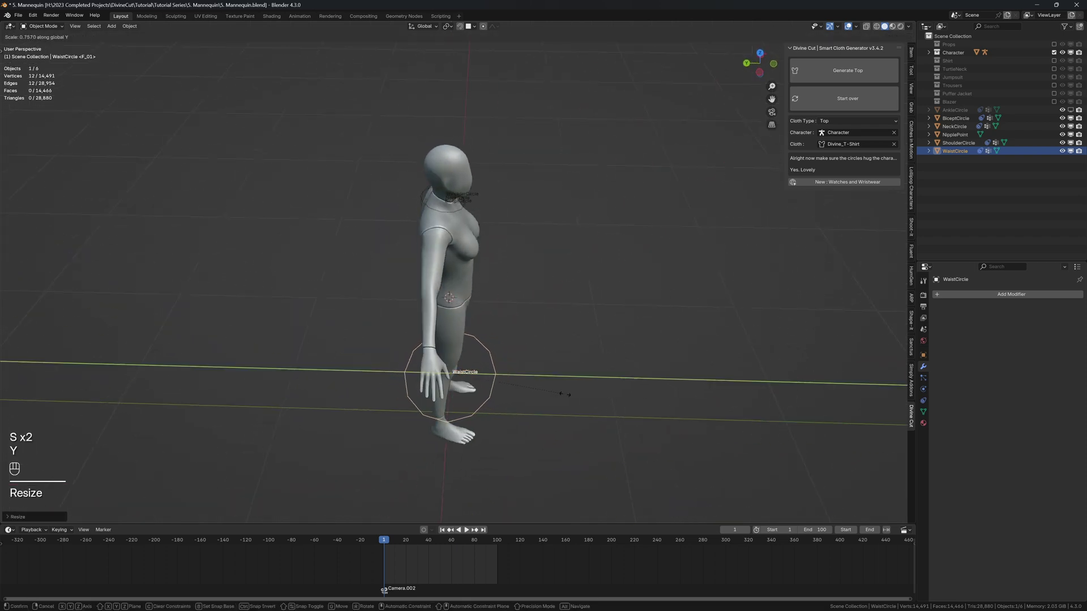
{"action": "left_click", "coordinate": [573, 394]}
Shift the WaistCircle along the Y axis to centre it around the legs and readjust its Y scale
{"action": "key", "text": "g"}
{"action": "key", "text": "y"}
{"action": "left_click", "coordinate": [565, 391]}
{"action": "middle_click_drag", "start_coordinate": [565, 390], "coordinate": [636, 189]}
{"action": "key", "text": "s"}
{"action": "key", "text": "y"}
{"action": "left_click", "coordinate": [546, 368]}
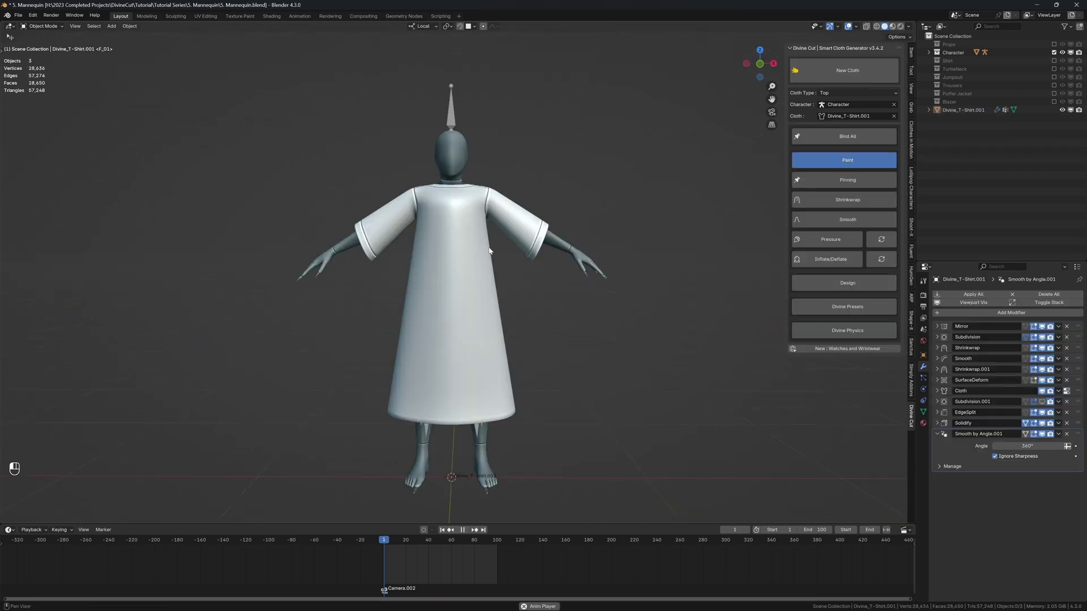
Stop the cloth playback at the first frame and switch the Divine_T-Shirt.001 garment to Sculpt Mode
{"action": "key", "text": "shift+space"}
{"action": "key", "text": "shift+Left"}
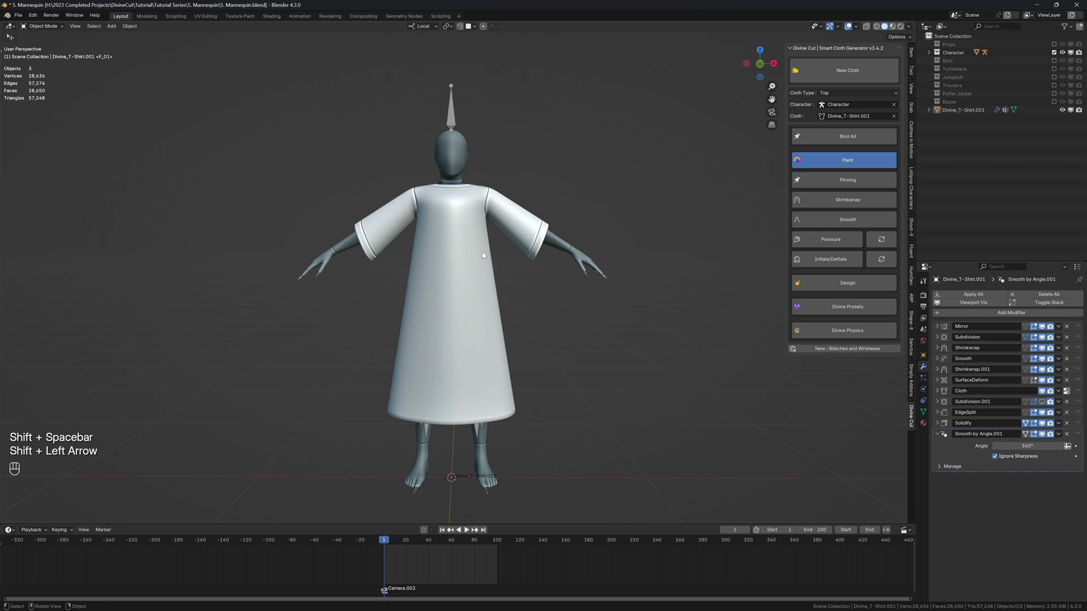
{"action": "key", "text": "KP_3"}
{"action": "left_click", "coordinate": [458, 231]}
{"action": "middle_click_drag", "start_coordinate": [457, 230], "coordinate": [422, 263]}
{"action": "key", "text": "q"}
{"action": "left_click", "coordinate": [421, 264]}
Inflate the garment's upper back with the Inflate/Deflate brush at 145 px radius to cover the exposed body
{"action": "scroll", "coordinate": [422, 265], "scroll_direction": "up", "scroll_amount": 3}
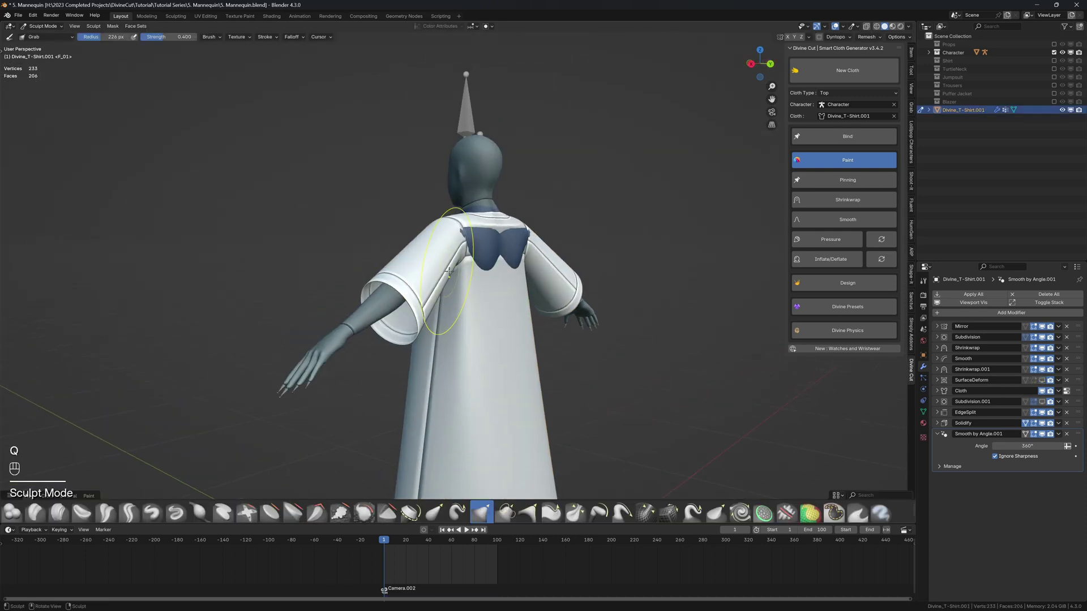
{"action": "key", "text": "f"}
{"action": "left_click", "coordinate": [469, 271]}
{"action": "middle_click_drag", "start_coordinate": [468, 270], "coordinate": [453, 264]}
{"action": "key", "text": "i"}
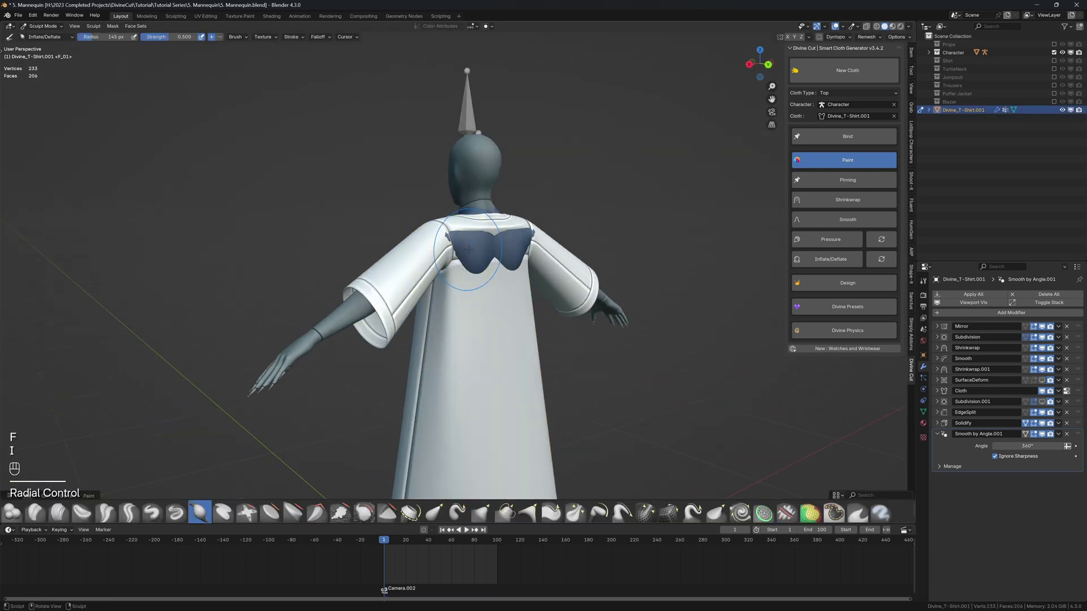
{"action": "mouse_move", "coordinate": [477, 251]}
{"action": "left_mouse_down"}
{"action": "mouse_move", "coordinate": [458, 243]}
{"action": "mouse_move", "coordinate": [479, 245]}
{"action": "left_mouse_up"}
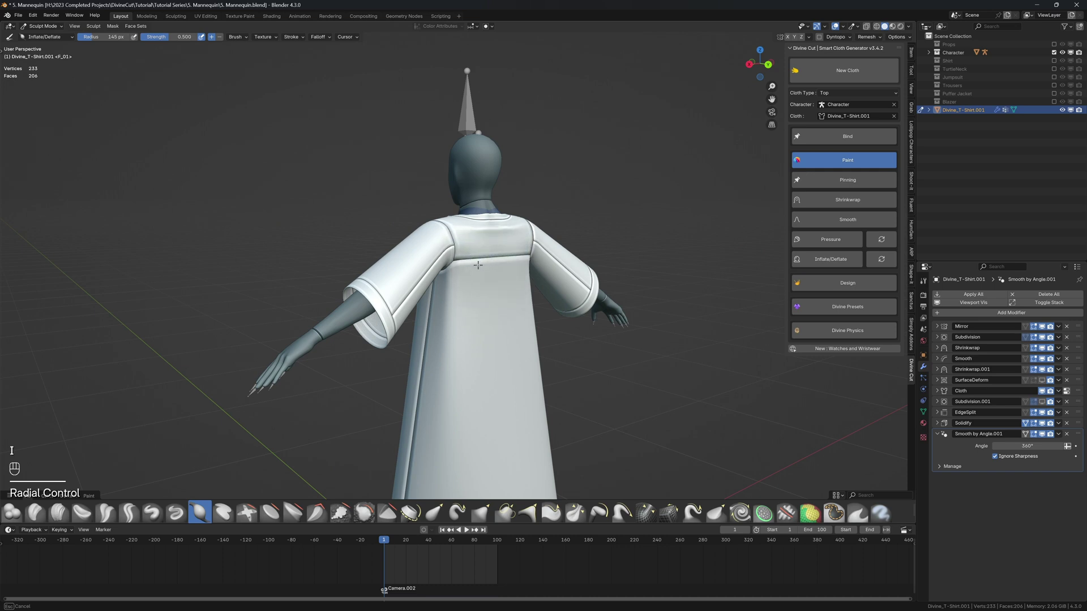
{"action": "middle_click_drag", "start_coordinate": [478, 245], "coordinate": [480, 249]}
In the wireframe side view, pull the garment's front closer to the body with Elastic Grab at 134 px radius
{"action": "key", "text": "KP_3"}
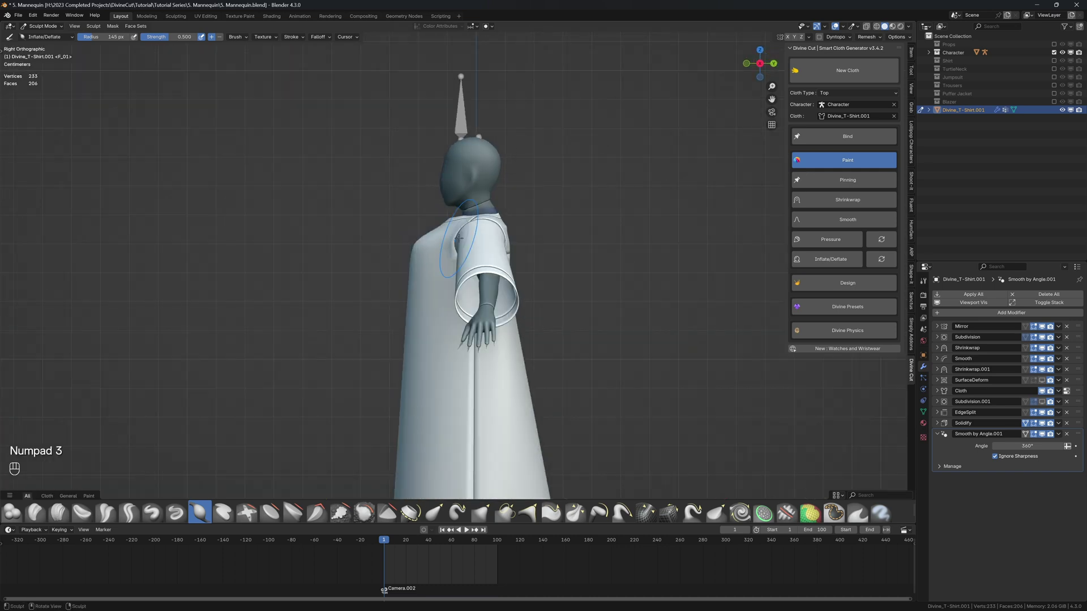
{"action": "key", "text": "z"}
{"action": "key", "text": "f"}
{"action": "left_click", "coordinate": [416, 252]}
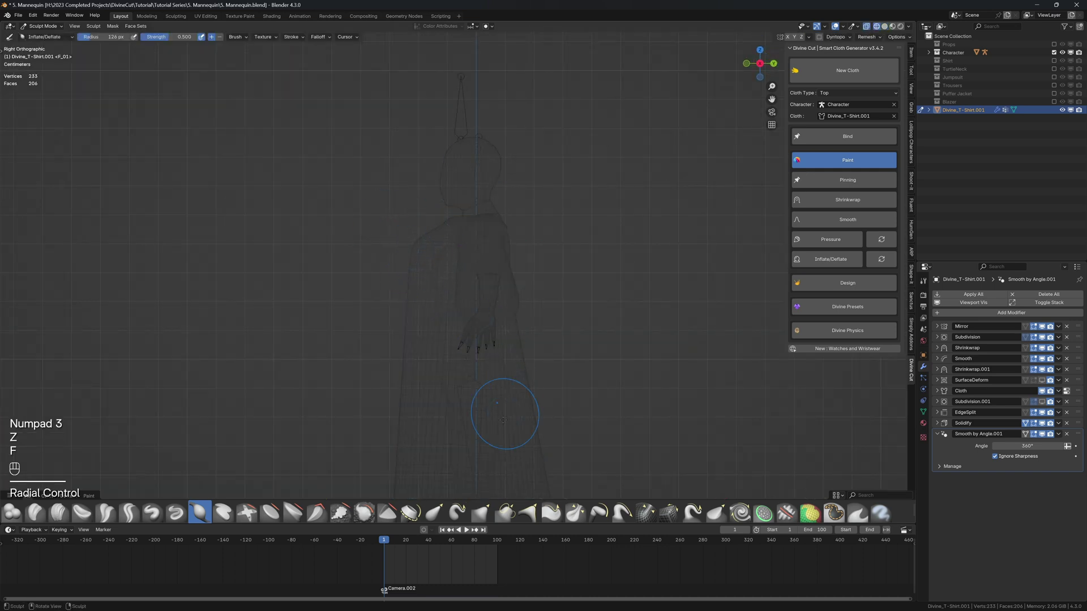
{"action": "left_click", "coordinate": [434, 513]}
{"action": "key", "text": "f"}
{"action": "left_click", "coordinate": [410, 254]}
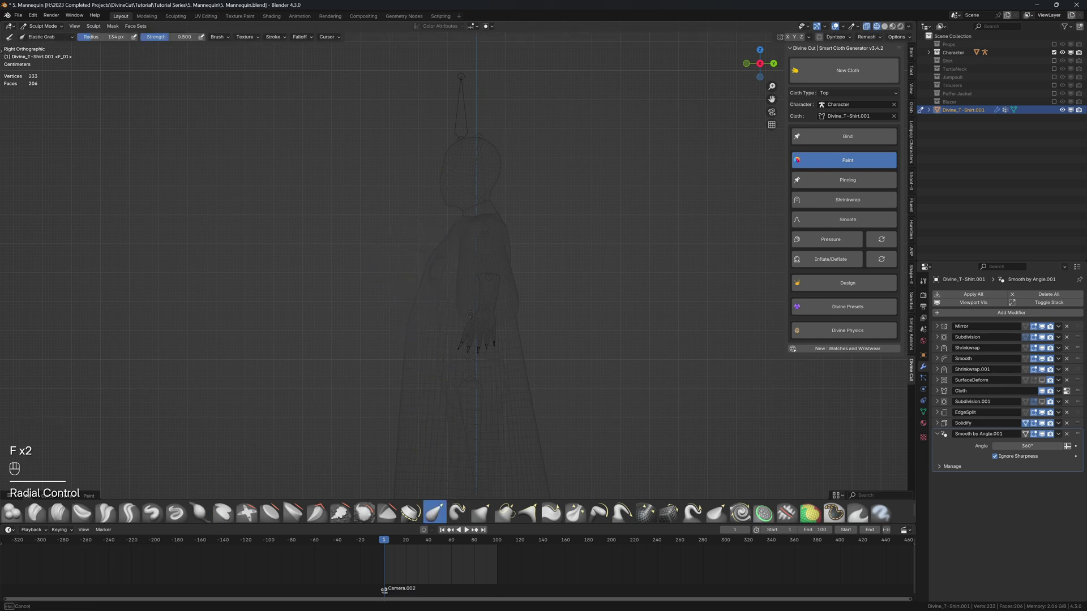
{"action": "left_click_drag", "start_coordinate": [401, 390], "coordinate": [408, 386]}
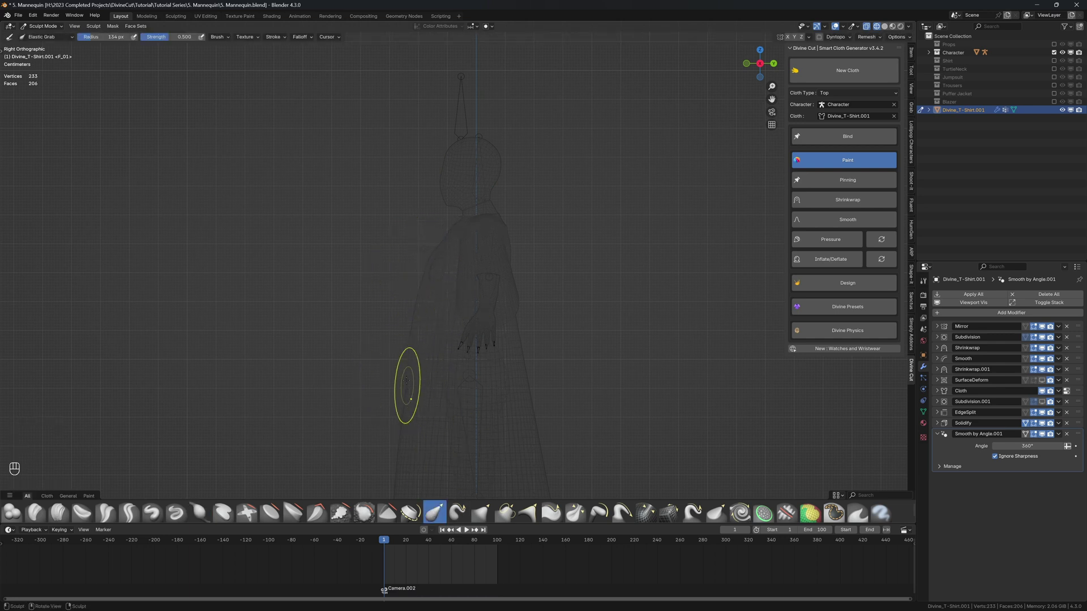
{"action": "middle_click_drag", "start_coordinate": [406, 362], "coordinate": [409, 316], "text": "shift"}
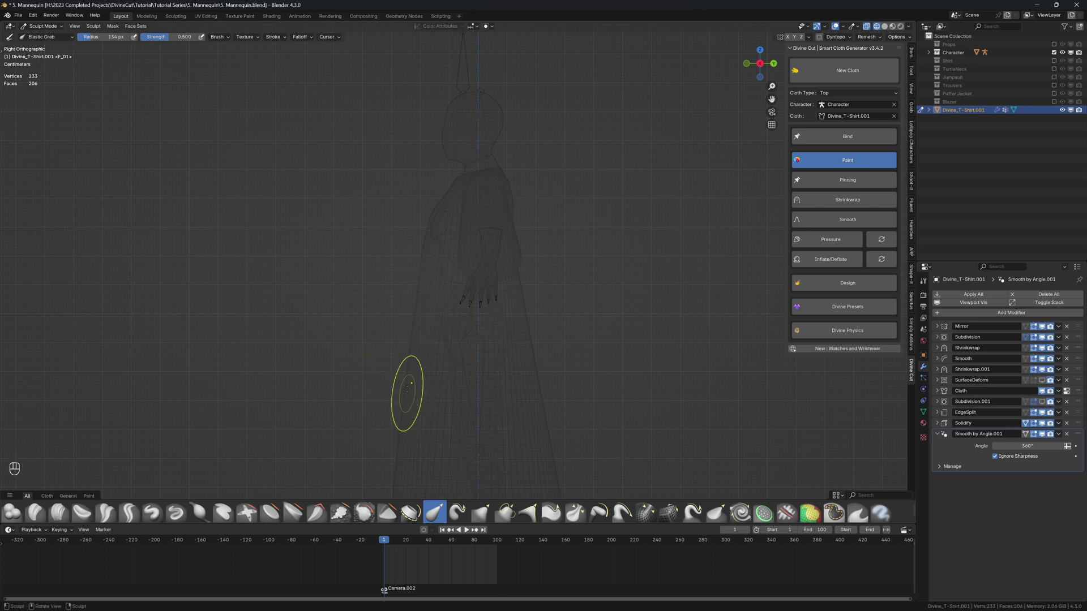
Back in solid shading, reshape the chest with Elastic Grab to close the centre gap and cover the bust
{"action": "mouse_move", "coordinate": [425, 243]}
{"action": "middle_mouse_down"}
{"action": "mouse_move", "coordinate": [525, 274]}
{"action": "mouse_move", "coordinate": [499, 300]}
{"action": "mouse_move", "coordinate": [490, 346]}
{"action": "mouse_move", "coordinate": [475, 233]}
{"action": "middle_mouse_up"}
{"action": "key", "text": "z"}
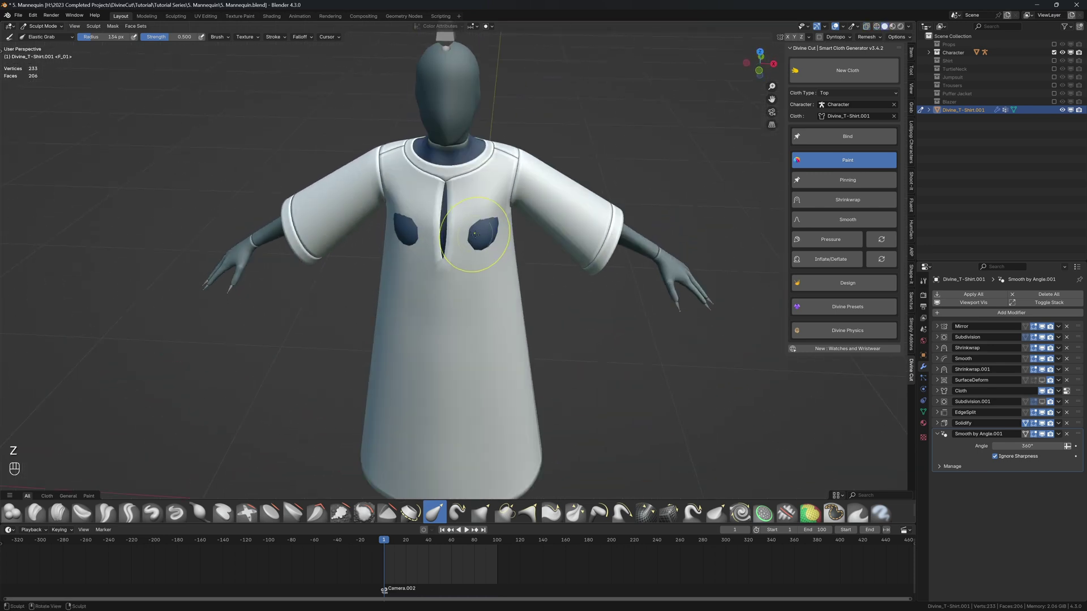
{"action": "left_click_drag", "start_coordinate": [475, 234], "coordinate": [470, 232]}
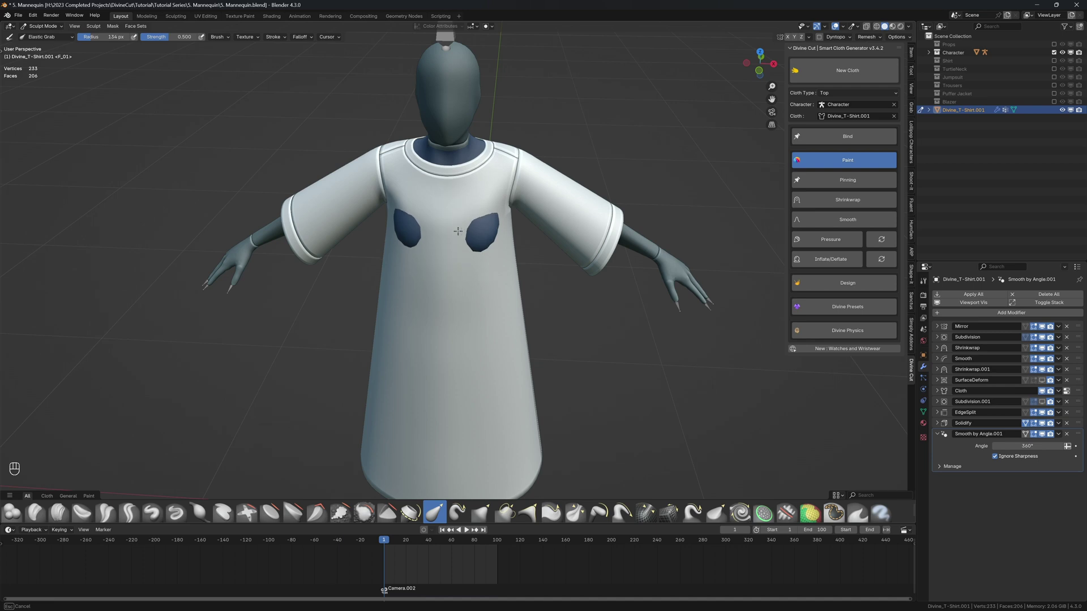
{"action": "mouse_move", "coordinate": [458, 231]}
{"action": "middle_mouse_down"}
{"action": "mouse_move", "coordinate": [522, 245]}
{"action": "mouse_move", "coordinate": [497, 225]}
{"action": "middle_mouse_up"}
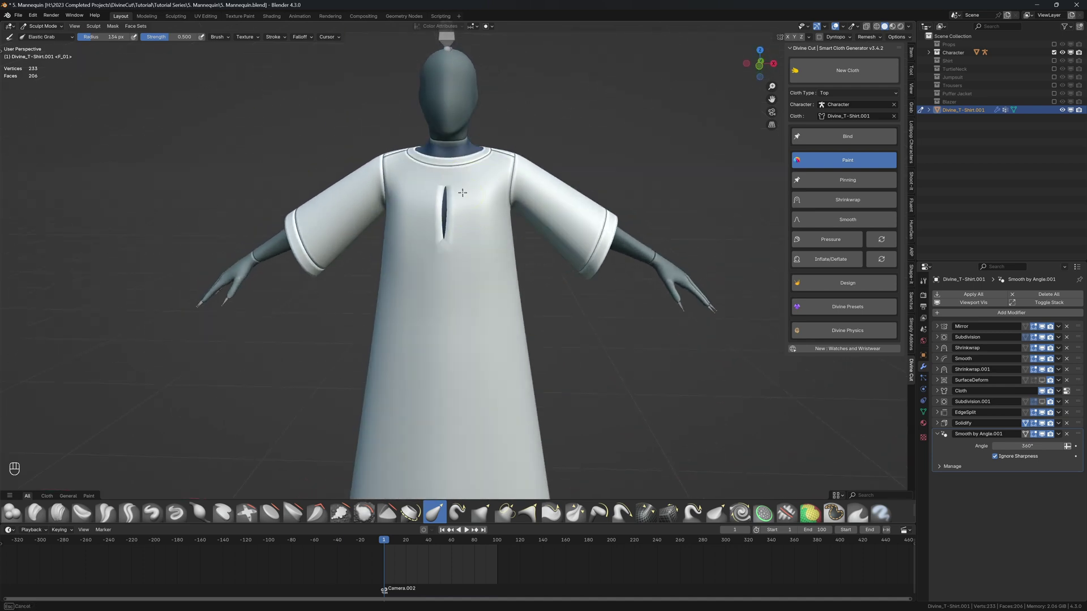
{"action": "middle_click_drag", "start_coordinate": [460, 207], "coordinate": [454, 188]}
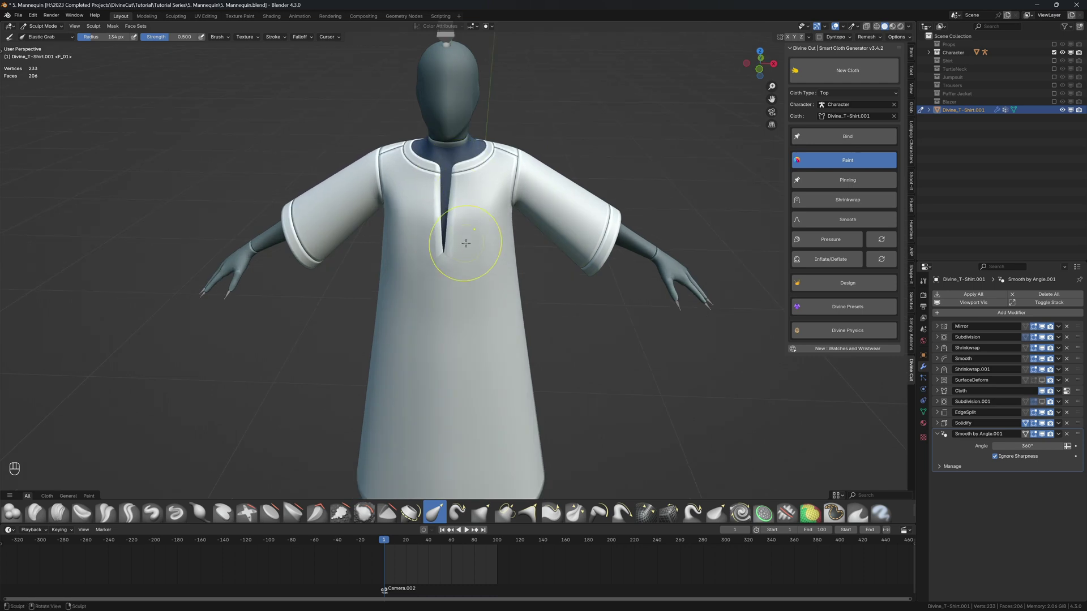
{"action": "mouse_move", "coordinate": [459, 215]}
{"action": "middle_mouse_down"}
{"action": "mouse_move", "coordinate": [455, 180]}
{"action": "mouse_move", "coordinate": [461, 190]}
{"action": "middle_mouse_up"}
{"action": "scroll", "coordinate": [465, 195], "scroll_direction": "up", "scroll_amount": 3}
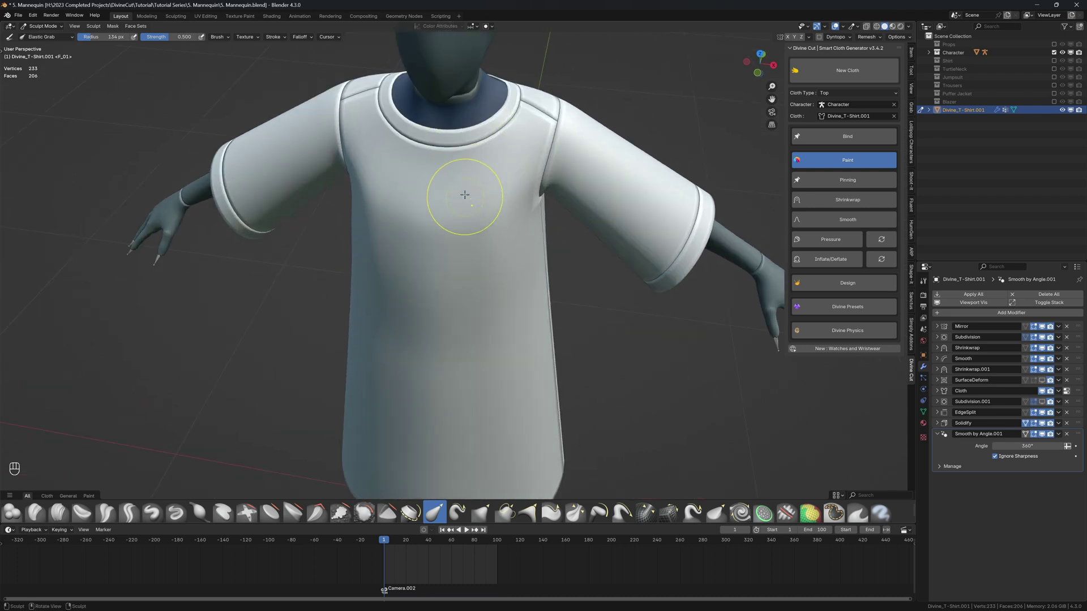
Pull the front neckline lower with Elastic Grab at 158 px radius
{"action": "key", "text": "f"}
{"action": "left_click", "coordinate": [445, 142]}
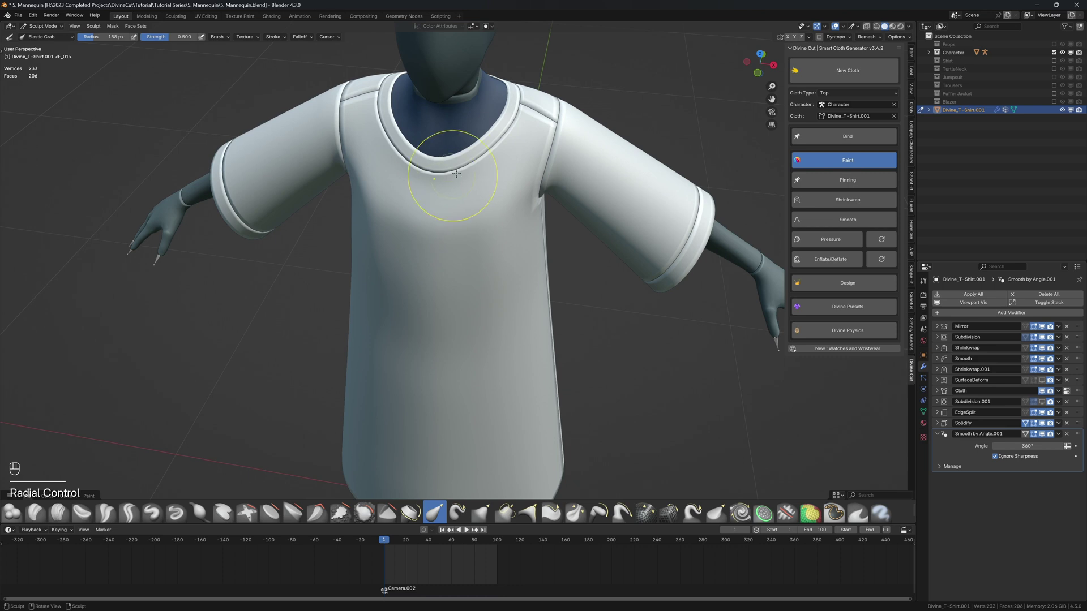
{"action": "left_click_drag", "start_coordinate": [456, 174], "coordinate": [458, 196]}
In Edit Mode, move the centre-front vertices at and below the neckline to the mirror line, closing the slit
{"action": "mouse_move", "coordinate": [498, 178]}
{"action": "middle_mouse_down"}
{"action": "mouse_move", "coordinate": [512, 175]}
{"action": "mouse_move", "coordinate": [495, 154]}
{"action": "mouse_move", "coordinate": [466, 166]}
{"action": "middle_mouse_up"}
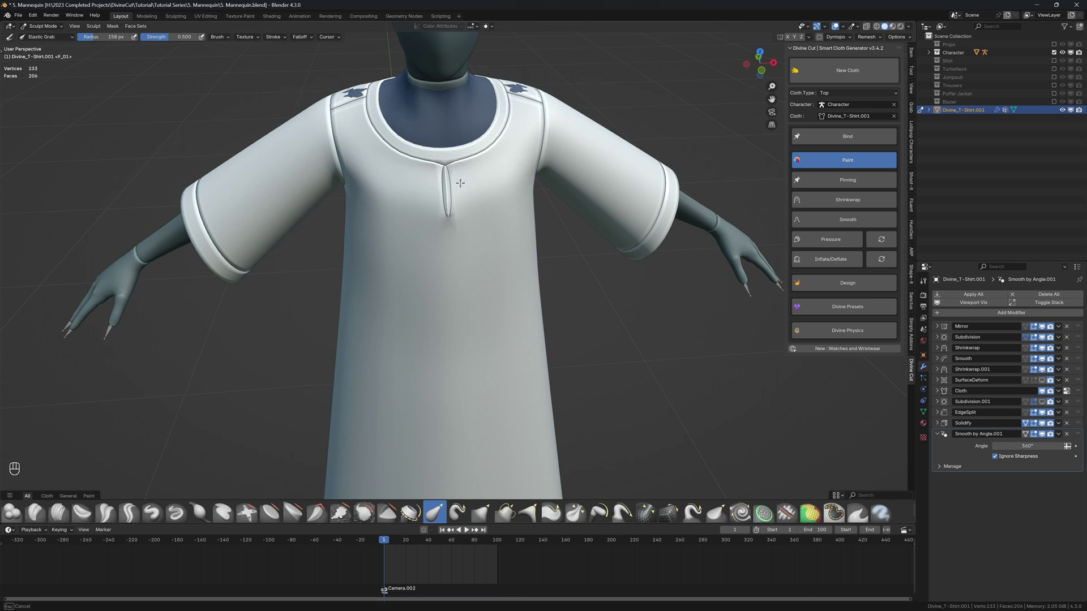
{"action": "key", "text": "f"}
{"action": "key", "text": "Tab"}
{"action": "left_click", "coordinate": [448, 199]}
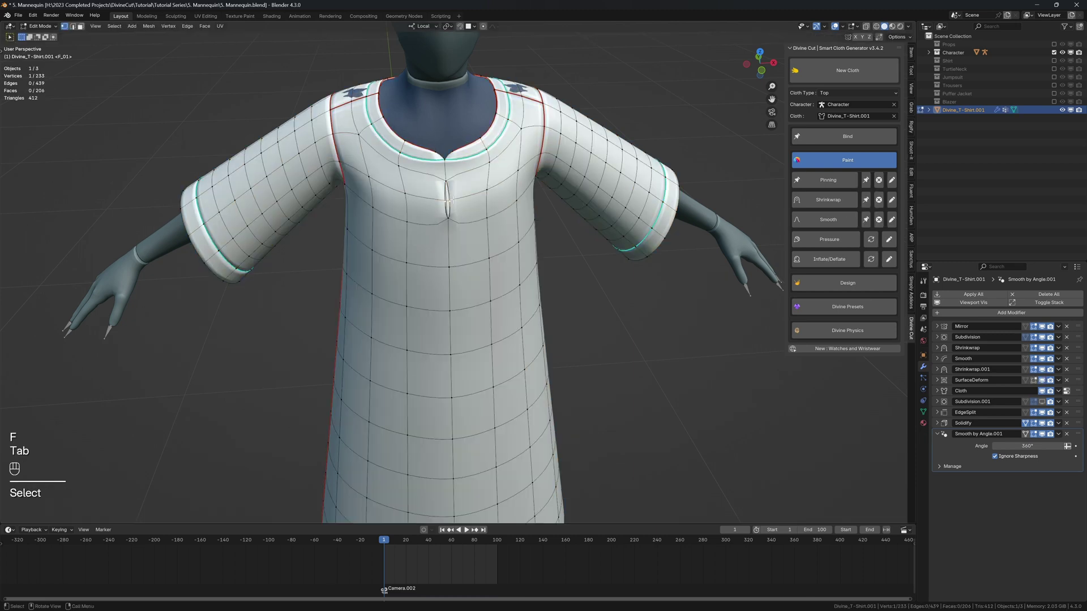
{"action": "key", "text": "g"}
{"action": "left_click", "coordinate": [454, 200]}
{"action": "left_click", "coordinate": [449, 152]}
{"action": "key", "text": "g"}
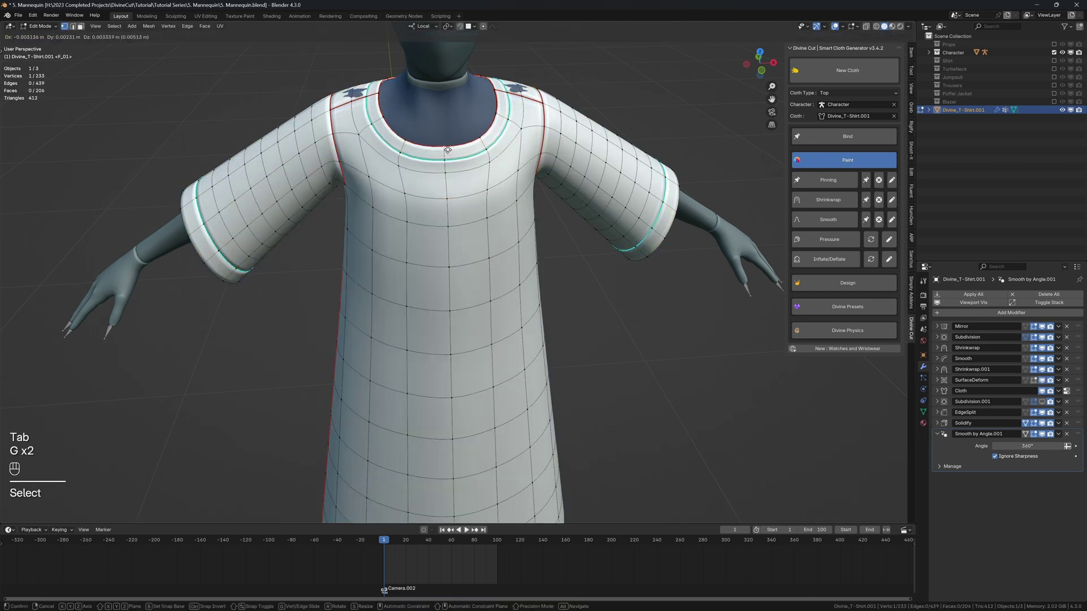
{"action": "left_click", "coordinate": [445, 150]}
Slide the front neckline vertices to even out the collar curve and return to Sculpt Mode
{"action": "mouse_move", "coordinate": [445, 150]}
{"action": "middle_mouse_down"}
{"action": "mouse_move", "coordinate": [424, 144]}
{"action": "mouse_move", "coordinate": [476, 197]}
{"action": "mouse_move", "coordinate": [437, 215]}
{"action": "middle_mouse_up"}
{"action": "left_click", "coordinate": [424, 153], "text": "shift"}
{"action": "left_click", "coordinate": [428, 160]}
{"action": "key", "text": "g"}
{"action": "key", "text": "g"}
{"action": "left_click", "coordinate": [436, 164]}
{"action": "key", "text": "Tab"}
{"action": "scroll", "coordinate": [473, 199], "scroll_direction": "down", "scroll_amount": 2}
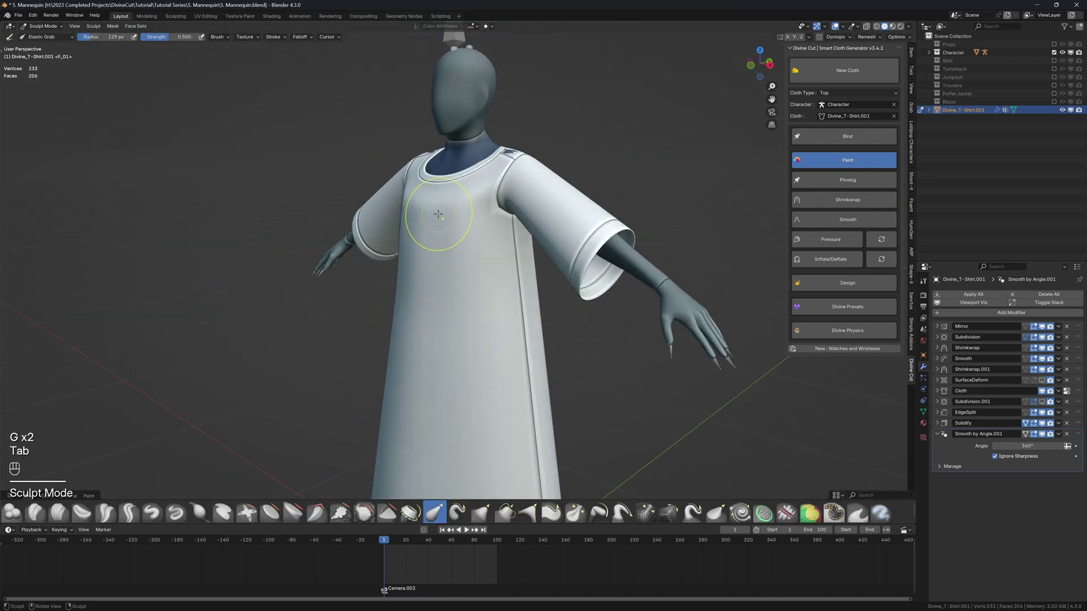
Check the dress's shape from the side and front, and set the brush radius to 150 px
{"action": "key", "text": "q"}
{"action": "key", "text": "KP_3"}
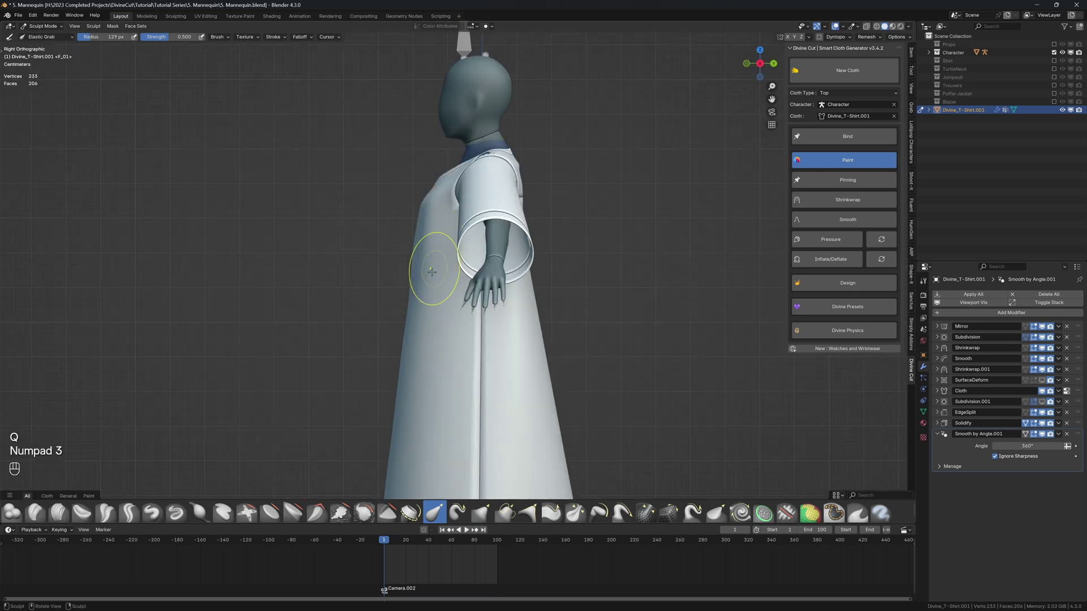
{"action": "key", "text": "z"}
{"action": "key", "text": "z"}
{"action": "mouse_move", "coordinate": [303, 267]}
{"action": "middle_mouse_down"}
{"action": "mouse_move", "coordinate": [485, 291]}
{"action": "mouse_move", "coordinate": [499, 204]}
{"action": "middle_mouse_up"}
{"action": "key", "text": "f"}
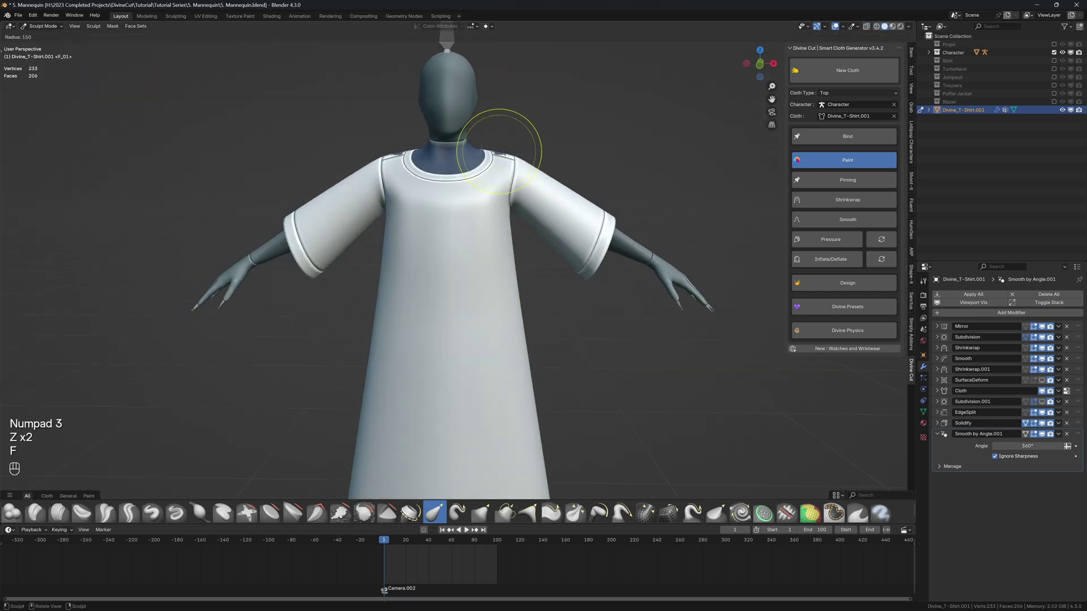
{"action": "left_click", "coordinate": [502, 154]}
Switch to Object Mode, play the cloth simulation briefly to preview the drape, and return to frame 1
{"action": "key", "text": "q"}
{"action": "left_click", "coordinate": [502, 152]}
{"action": "scroll", "coordinate": [504, 164], "scroll_direction": "down", "scroll_amount": 3}
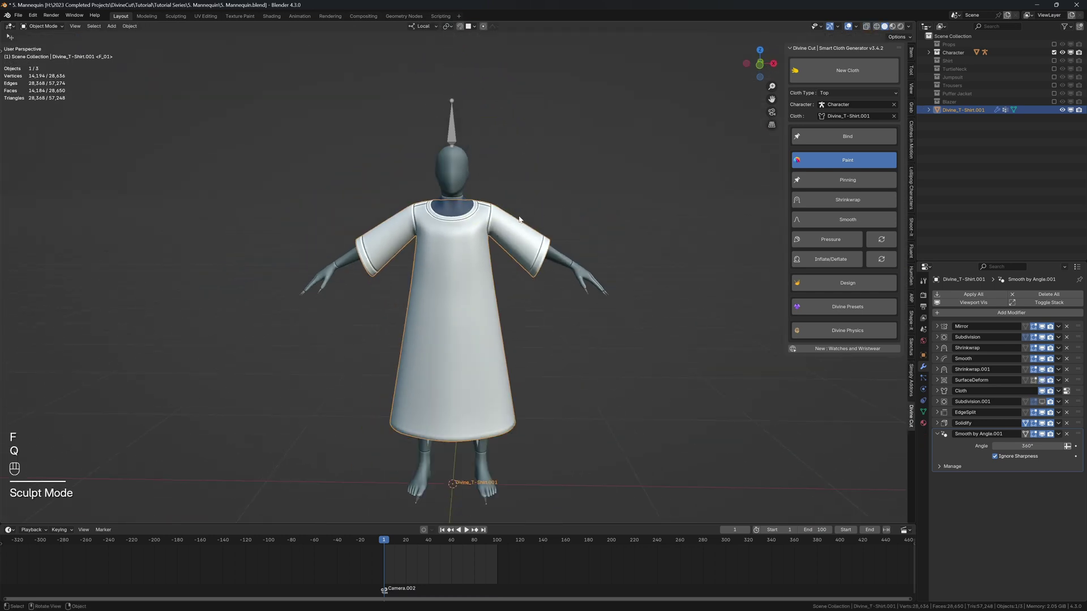
{"action": "middle_click_drag", "start_coordinate": [518, 215], "coordinate": [530, 214]}
{"action": "key", "text": "shift+space"}
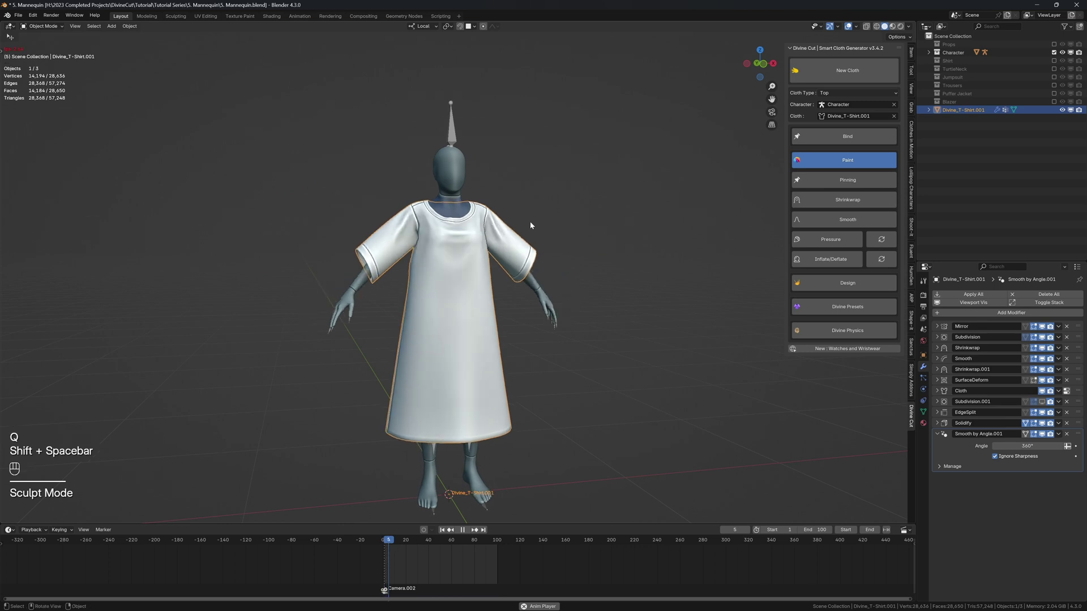
{"action": "key", "text": "shift+space"}
{"action": "key", "text": "shift+Left"}
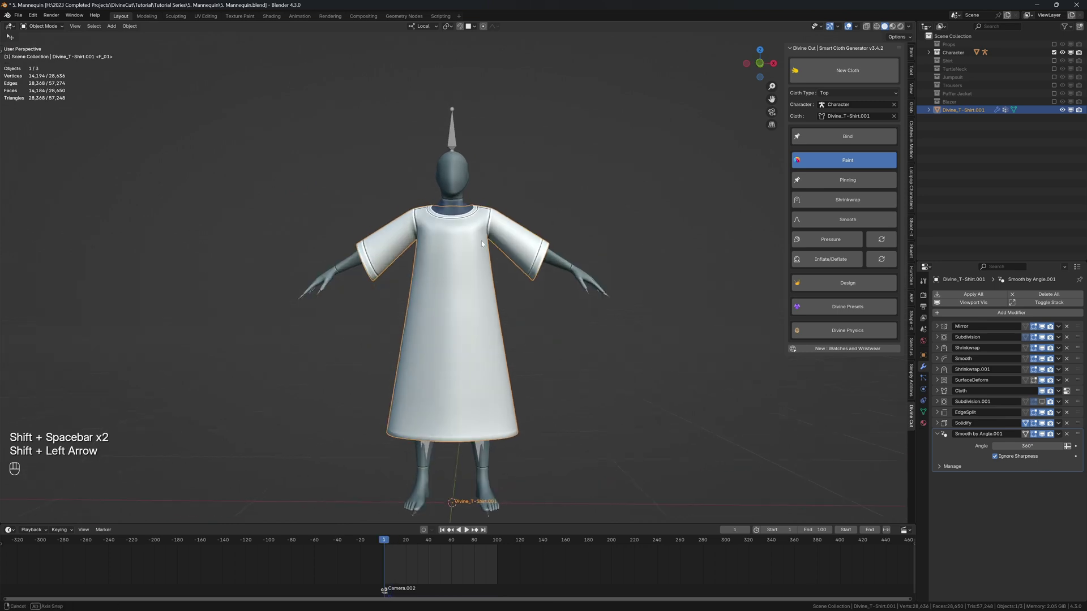
In Edit Mode, select the edge loop around the dress's waist and assign it to the Shrinkwrap group
{"action": "key", "text": "z"}
{"action": "scroll", "coordinate": [443, 277], "scroll_direction": "up", "scroll_amount": 4}
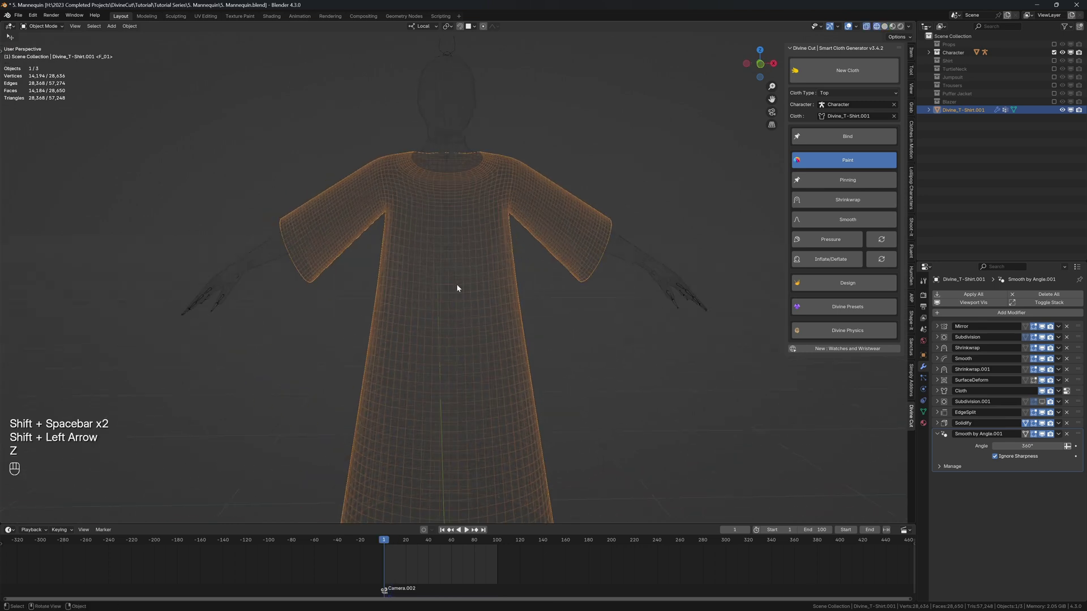
{"action": "key", "text": "z"}
{"action": "key", "text": "Tab"}
{"action": "left_click", "coordinate": [441, 272], "text": "alt"}
{"action": "middle_click_drag", "start_coordinate": [441, 272], "coordinate": [522, 263]}
{"action": "key", "text": "z"}
{"action": "middle_click_drag", "start_coordinate": [449, 281], "coordinate": [478, 281]}
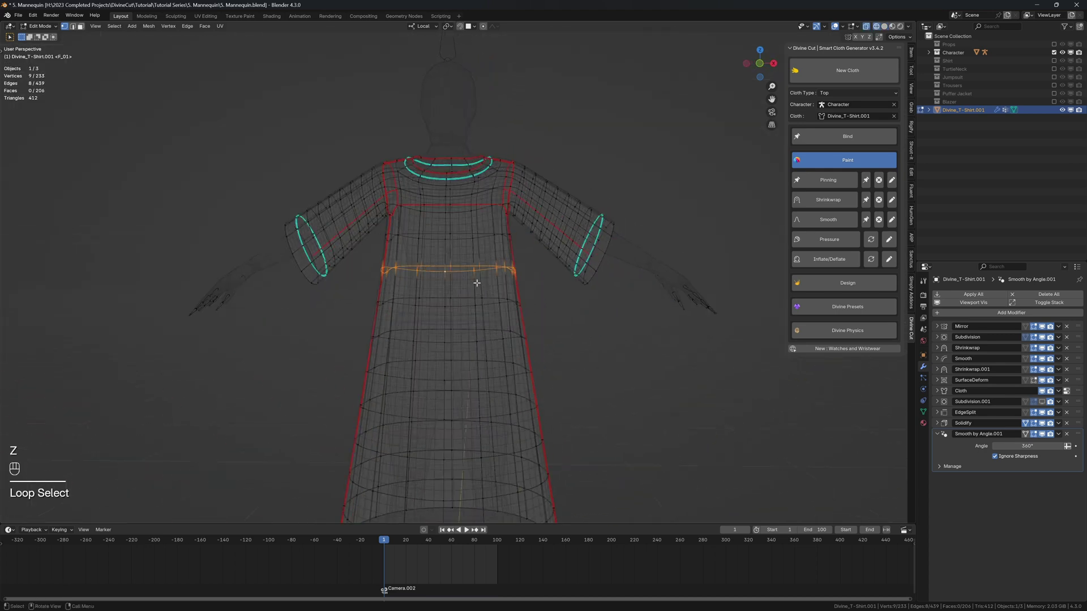
{"action": "key", "text": "z"}
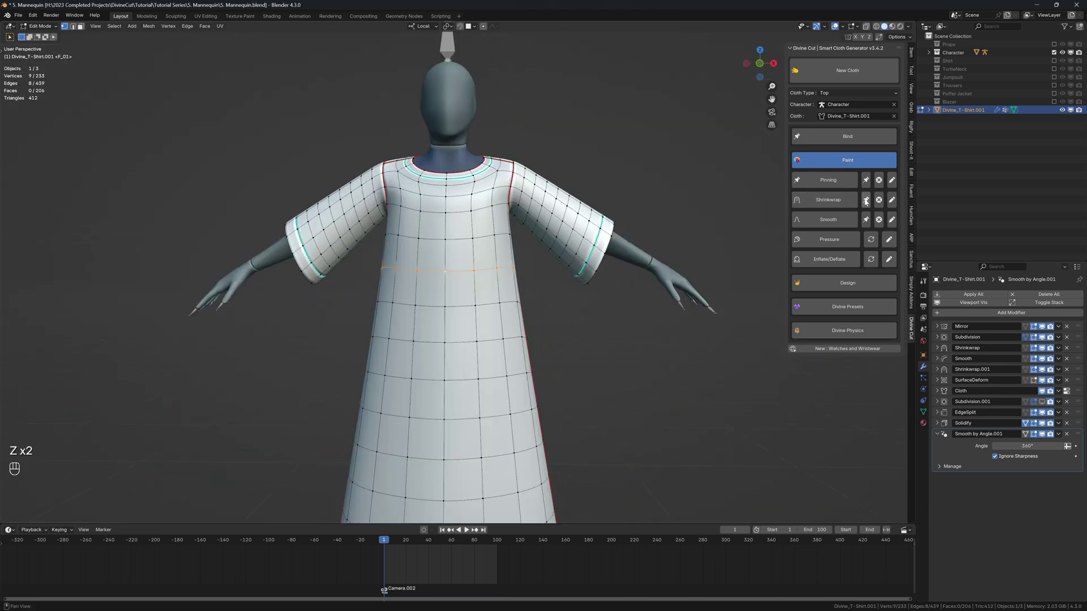
{"action": "left_click", "coordinate": [866, 199]}
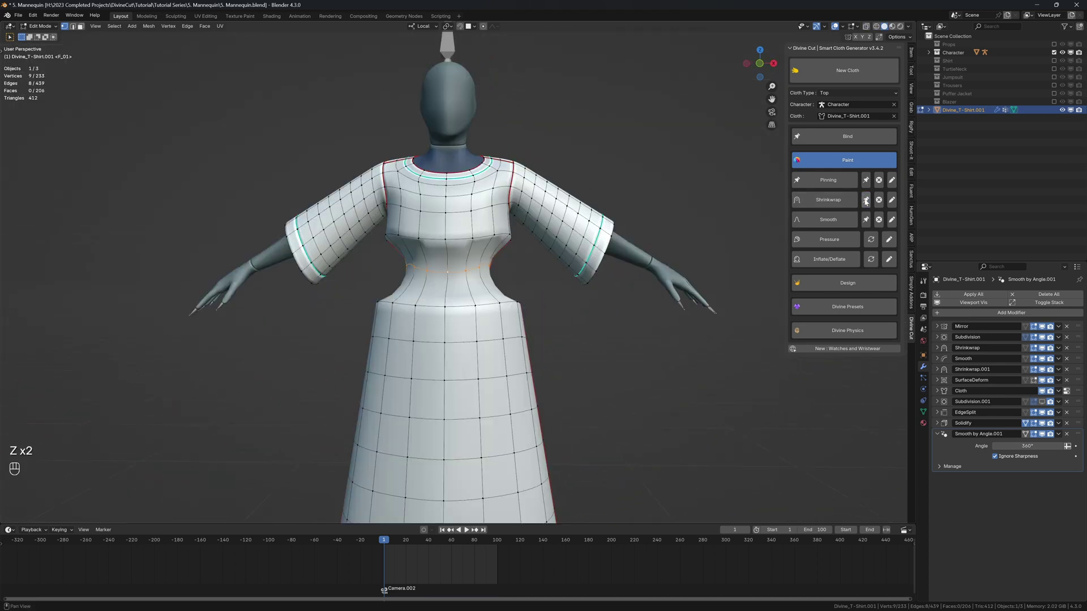
Paint Shrinkwrap weight at 1.000 around the lower waist, covering the front, sides and back
{"action": "left_click", "coordinate": [834, 206]}
{"action": "left_click_drag", "start_coordinate": [436, 303], "coordinate": [497, 302]}
{"action": "middle_click_drag", "start_coordinate": [523, 304], "coordinate": [440, 309]}
{"action": "left_click_drag", "start_coordinate": [466, 310], "coordinate": [503, 309]}
{"action": "middle_click_drag", "start_coordinate": [558, 308], "coordinate": [439, 312]}
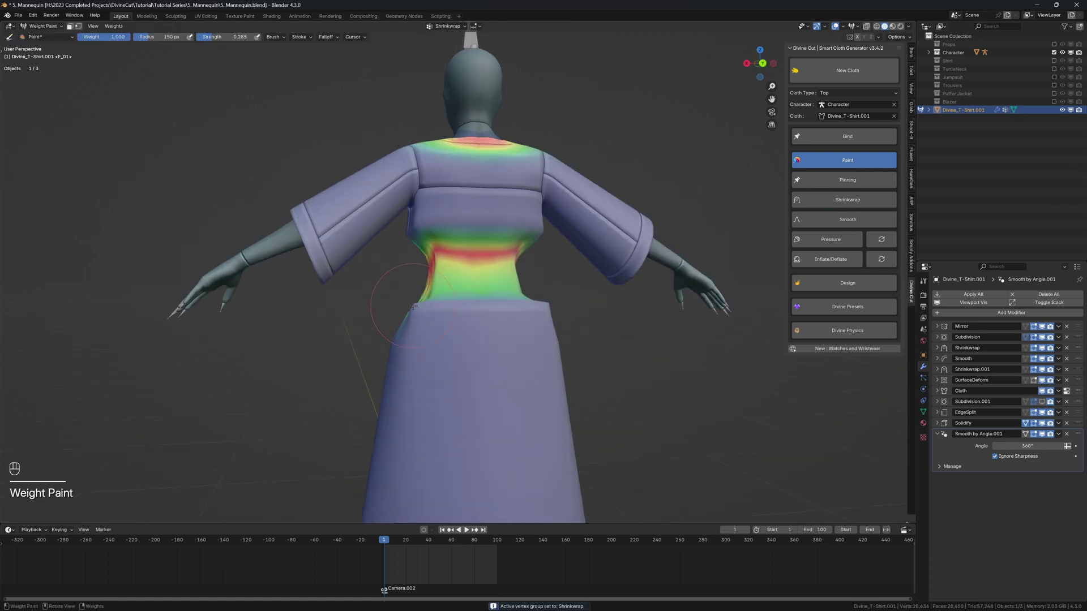
{"action": "left_click_drag", "start_coordinate": [439, 311], "coordinate": [444, 307]}
{"action": "middle_click_drag", "start_coordinate": [455, 311], "coordinate": [517, 312]}
{"action": "left_click_drag", "start_coordinate": [465, 317], "coordinate": [519, 311]}
Start painting the Smooth group on the back of the waist, enlarging the brush and raising its strength to 0.745
{"action": "mouse_move", "coordinate": [517, 312]}
{"action": "middle_mouse_down"}
{"action": "mouse_move", "coordinate": [491, 313]}
{"action": "mouse_move", "coordinate": [482, 284]}
{"action": "middle_mouse_up"}
{"action": "scroll", "coordinate": [483, 284], "scroll_direction": "up", "scroll_amount": 3}
{"action": "left_click", "coordinate": [822, 222]}
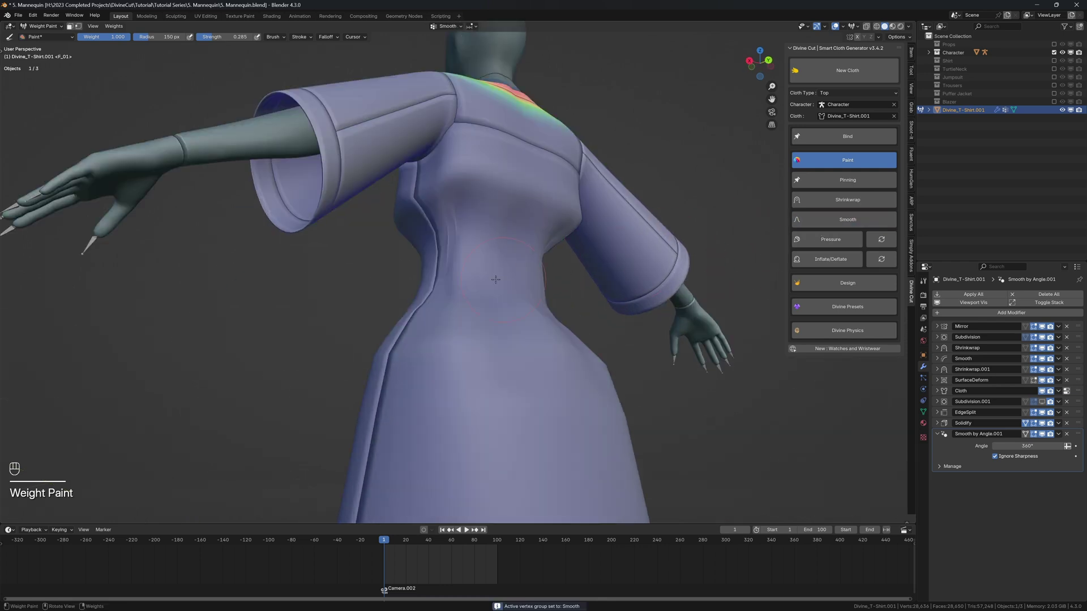
{"action": "key", "text": "f"}
{"action": "left_click", "coordinate": [457, 243]}
{"action": "mouse_move", "coordinate": [461, 221]}
{"action": "left_mouse_down"}
{"action": "mouse_move", "coordinate": [460, 294]}
{"action": "mouse_move", "coordinate": [466, 246]}
{"action": "mouse_move", "coordinate": [481, 250]}
{"action": "mouse_move", "coordinate": [447, 263]}
{"action": "mouse_move", "coordinate": [511, 263]}
{"action": "mouse_move", "coordinate": [456, 294]}
{"action": "left_mouse_up"}
{"action": "key", "text": "shift+f"}
{"action": "left_click", "coordinate": [488, 252]}
{"action": "key", "text": "f"}
{"action": "left_click", "coordinate": [466, 247]}
{"action": "middle_click_drag", "start_coordinate": [454, 292], "coordinate": [521, 273]}
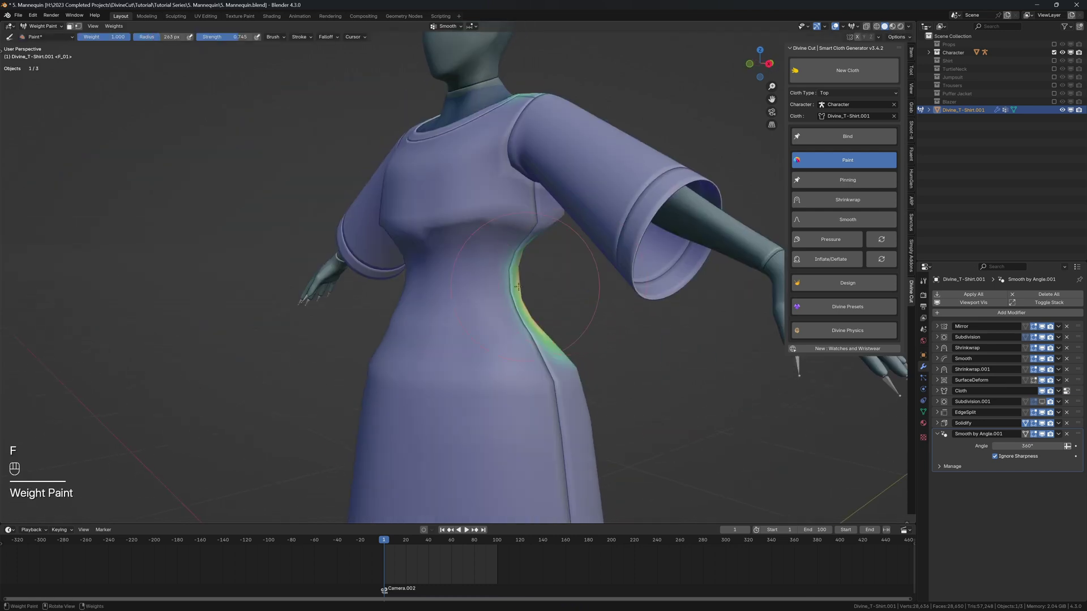
Paint strong Smooth weight all around the waist, from below the bust to the upper hips
{"action": "mouse_move", "coordinate": [516, 277]}
{"action": "left_mouse_down"}
{"action": "mouse_move", "coordinate": [419, 249]}
{"action": "mouse_move", "coordinate": [498, 226]}
{"action": "mouse_move", "coordinate": [470, 261]}
{"action": "left_mouse_up"}
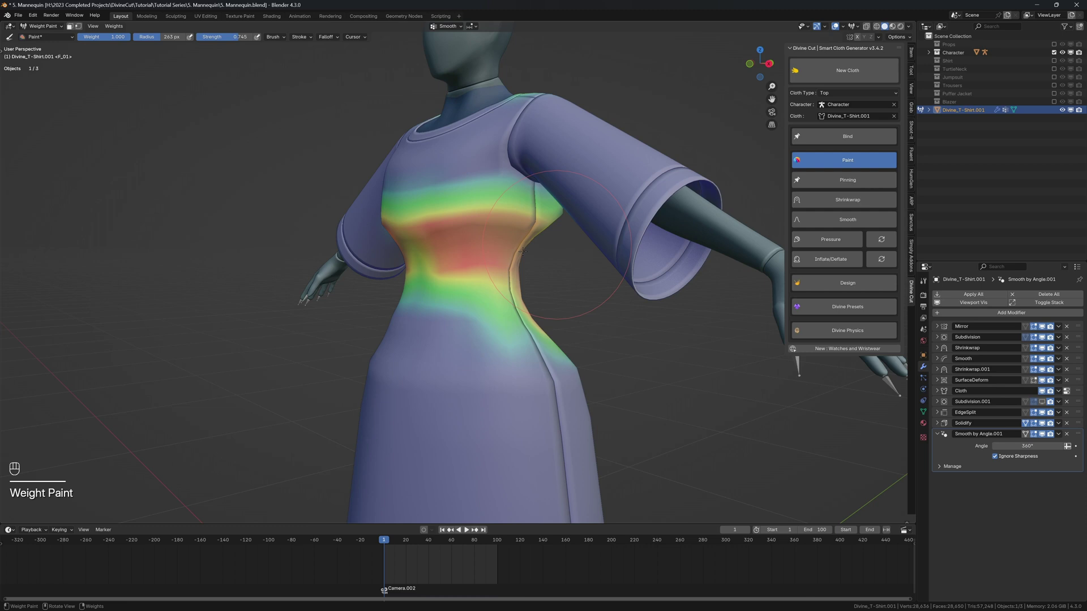
{"action": "middle_click_drag", "start_coordinate": [470, 260], "coordinate": [442, 260]}
{"action": "left_click_drag", "start_coordinate": [442, 259], "coordinate": [481, 311]}
{"action": "middle_click_drag", "start_coordinate": [481, 311], "coordinate": [427, 308]}
{"action": "left_click_drag", "start_coordinate": [426, 307], "coordinate": [521, 311]}
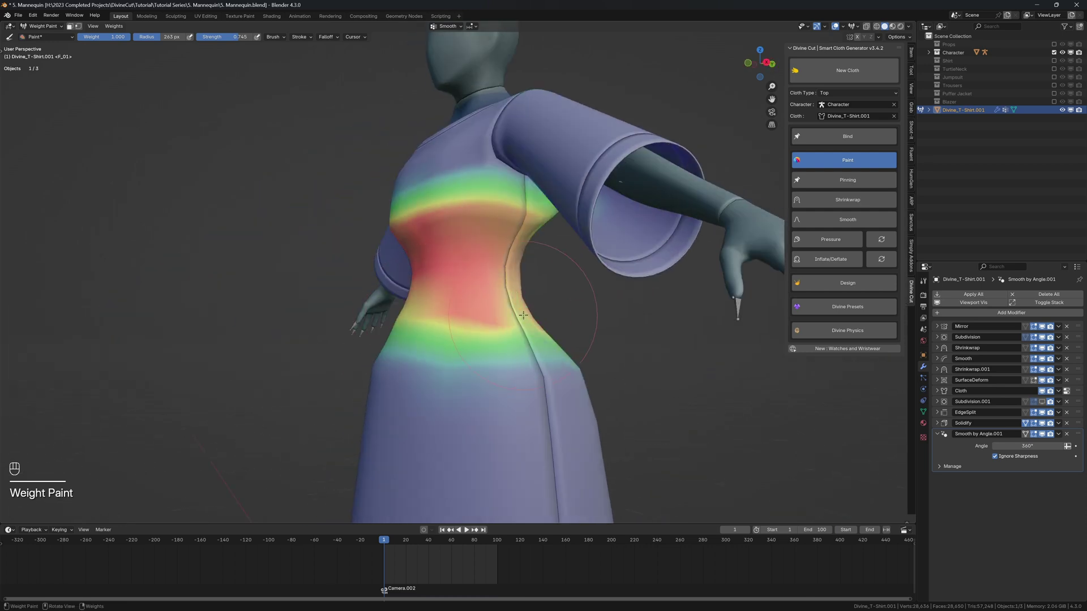
{"action": "middle_click_drag", "start_coordinate": [521, 311], "coordinate": [424, 318]}
{"action": "mouse_move", "coordinate": [423, 317]}
{"action": "left_mouse_down"}
{"action": "mouse_move", "coordinate": [499, 321]}
{"action": "mouse_move", "coordinate": [486, 272]}
{"action": "mouse_move", "coordinate": [512, 238]}
{"action": "left_mouse_up"}
{"action": "middle_click_drag", "start_coordinate": [512, 238], "coordinate": [521, 234]}
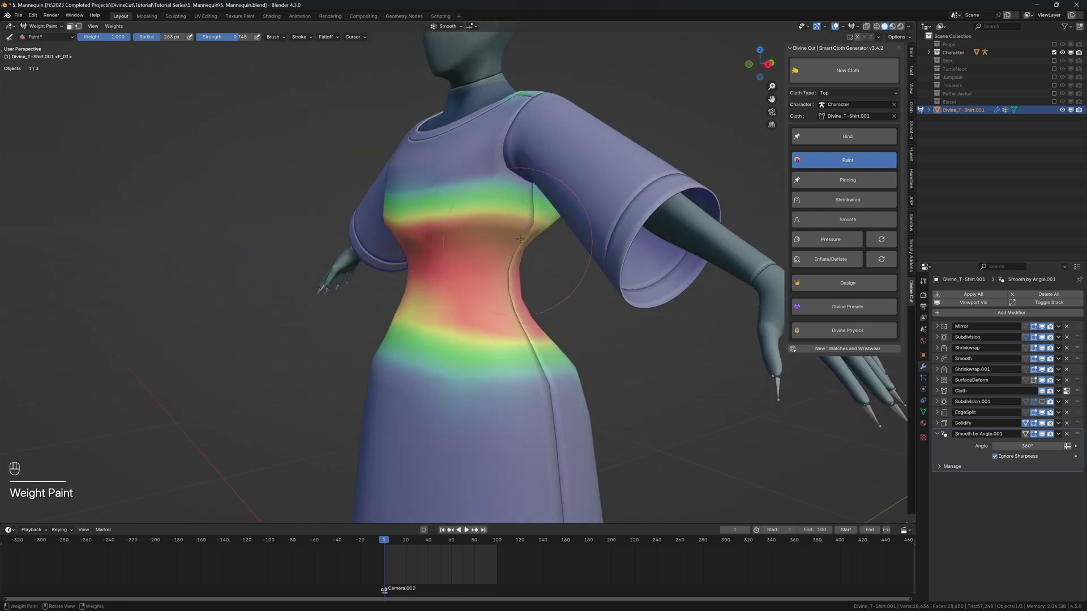
Return to Object Mode, play the simulation to preview the cinched waist, and go back to frame 1
{"action": "key", "text": "q"}
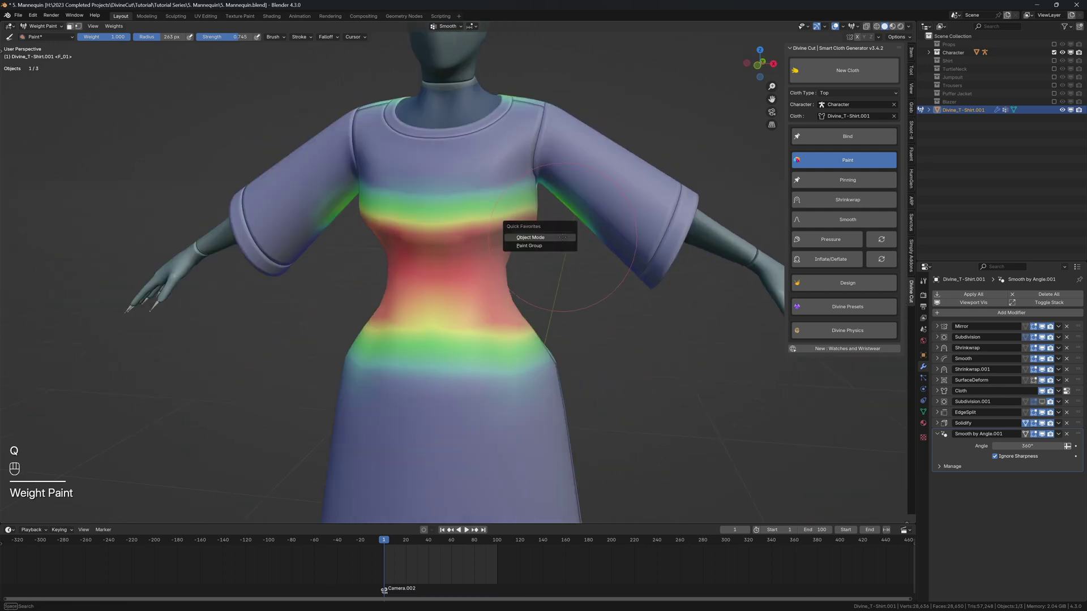
{"action": "left_click", "coordinate": [521, 241]}
{"action": "key", "text": "shift+space"}
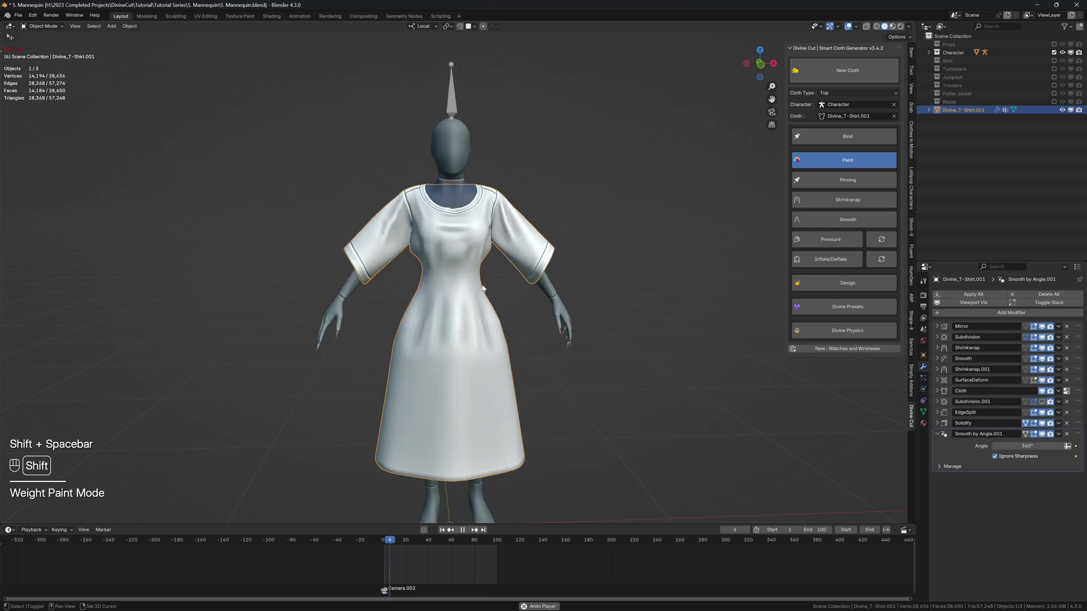
{"action": "key", "text": "shift+space"}
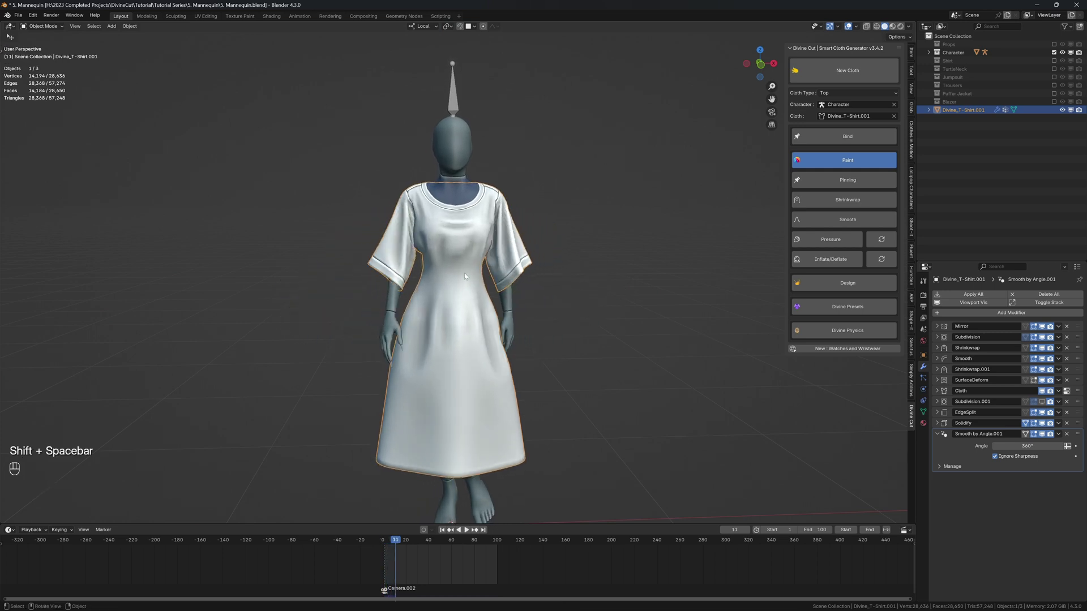
{"action": "key", "text": "shift+Left"}
Activate Inflate/Deflate painting, reduce the brush strength and set its radius to 145 px, and paint the front of the waist
{"action": "left_click", "coordinate": [840, 260]}
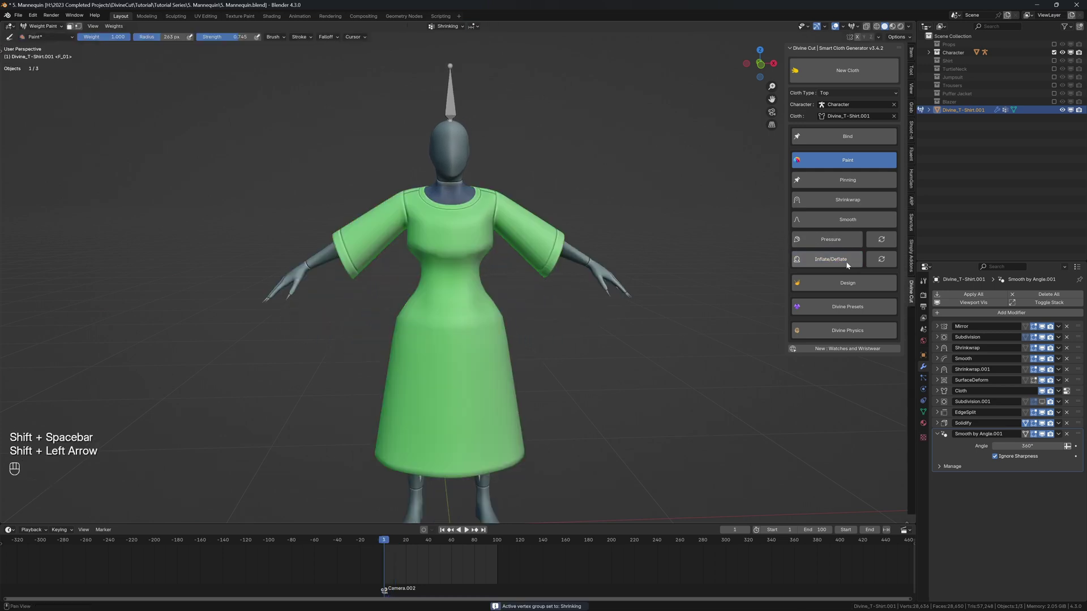
{"action": "key", "text": "shift+f"}
{"action": "left_click", "coordinate": [405, 213]}
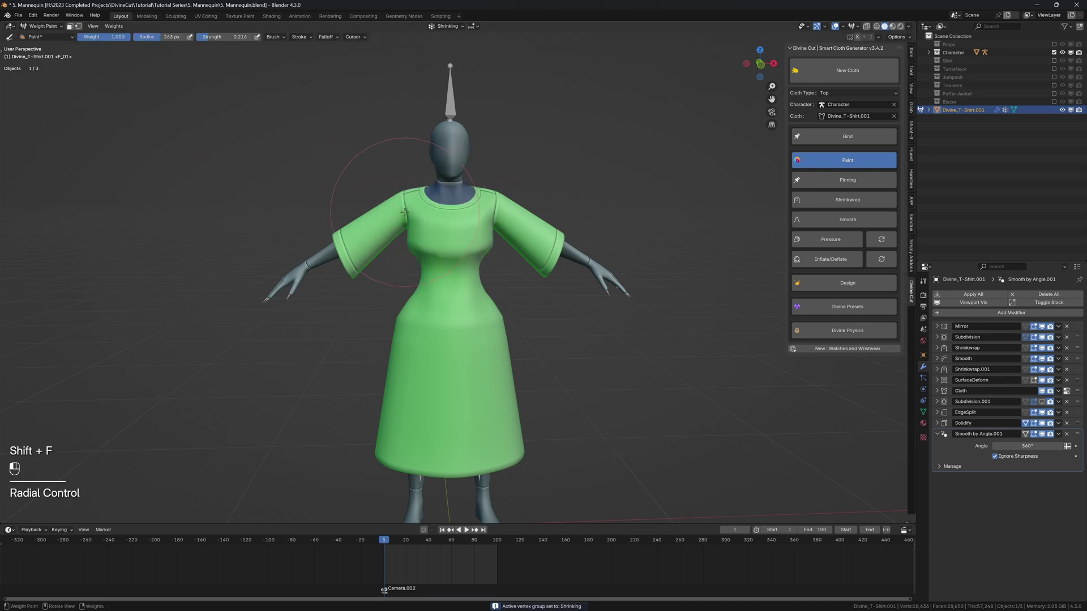
{"action": "key", "text": "f"}
{"action": "left_click", "coordinate": [587, 320]}
{"action": "middle_click_drag", "start_coordinate": [583, 318], "coordinate": [540, 300]}
{"action": "left_click_drag", "start_coordinate": [446, 283], "coordinate": [465, 275]}
Raise the brush strength and paint Inflate/Deflate weight around the rest of the waist
{"action": "key", "text": "shift+f"}
{"action": "left_click", "coordinate": [480, 273]}
{"action": "middle_click_drag", "start_coordinate": [466, 276], "coordinate": [328, 274]}
{"action": "left_click_drag", "start_coordinate": [449, 277], "coordinate": [481, 273]}
{"action": "middle_click_drag", "start_coordinate": [480, 272], "coordinate": [448, 273]}
{"action": "left_click_drag", "start_coordinate": [463, 268], "coordinate": [476, 274]}
{"action": "middle_click_drag", "start_coordinate": [436, 273], "coordinate": [535, 277]}
{"action": "left_click_drag", "start_coordinate": [468, 274], "coordinate": [480, 281]}
{"action": "middle_click_drag", "start_coordinate": [434, 280], "coordinate": [472, 280]}
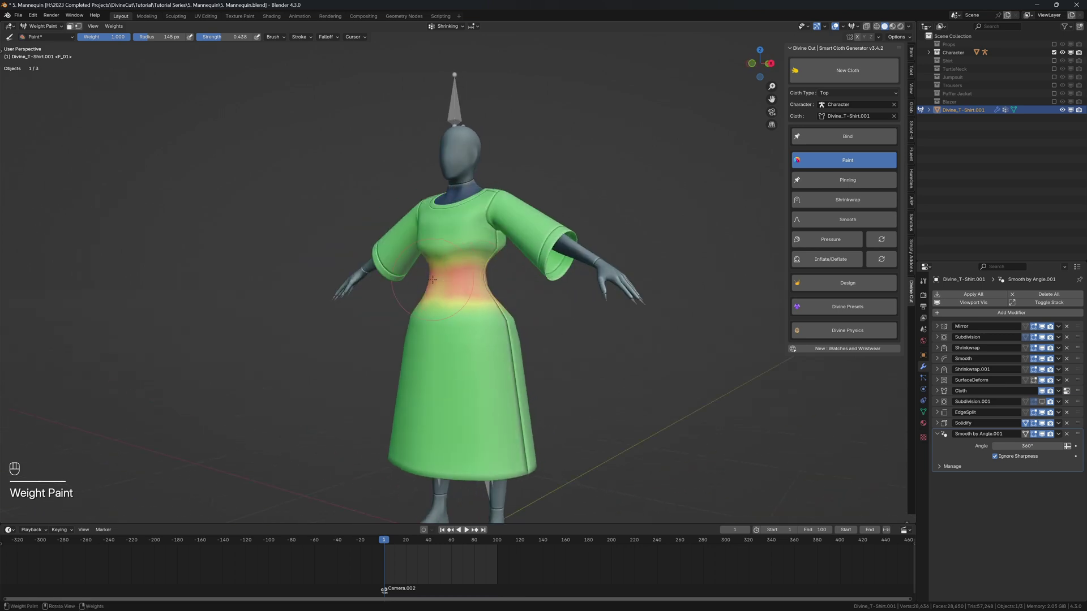
Return to Object Mode and play the simulation briefly to test the deflated waist
{"action": "key", "text": "q"}
{"action": "left_click", "coordinate": [477, 284]}
{"action": "key", "text": "shift+space"}
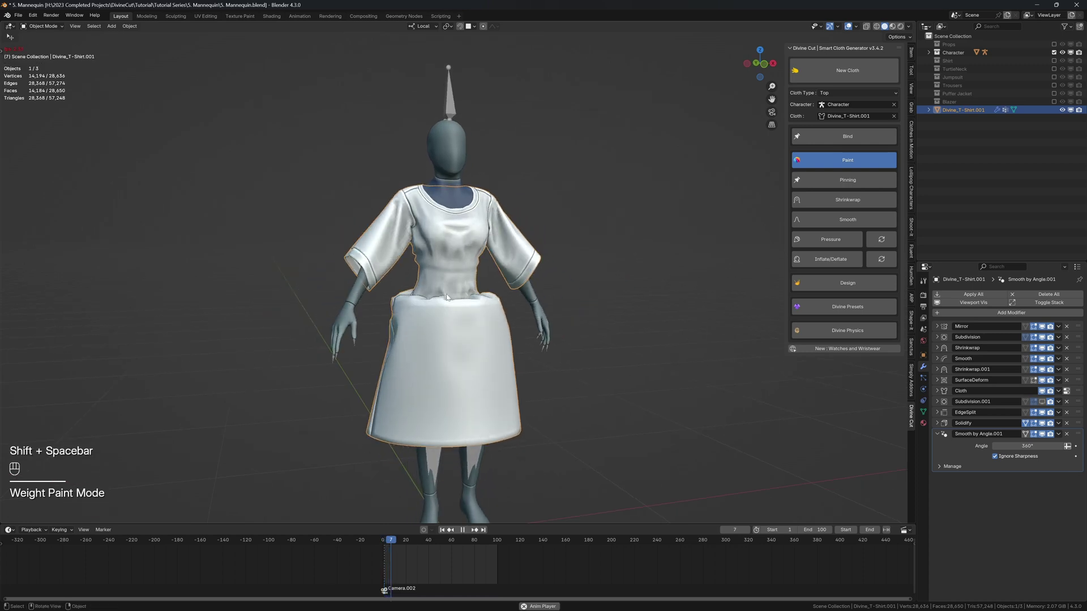
{"action": "key", "text": "shift+space"}
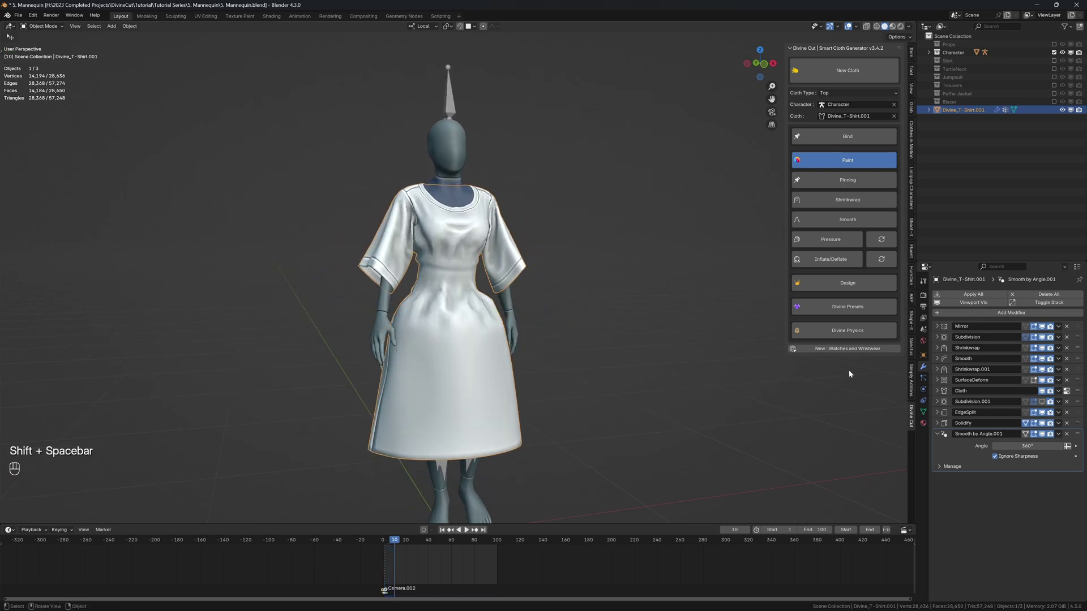
Set the Quality Steps to 20 in the dress's cloth physics
{"action": "left_click", "coordinate": [923, 389]}
{"action": "left_click", "coordinate": [1010, 357]}
{"action": "type", "text": "20"}
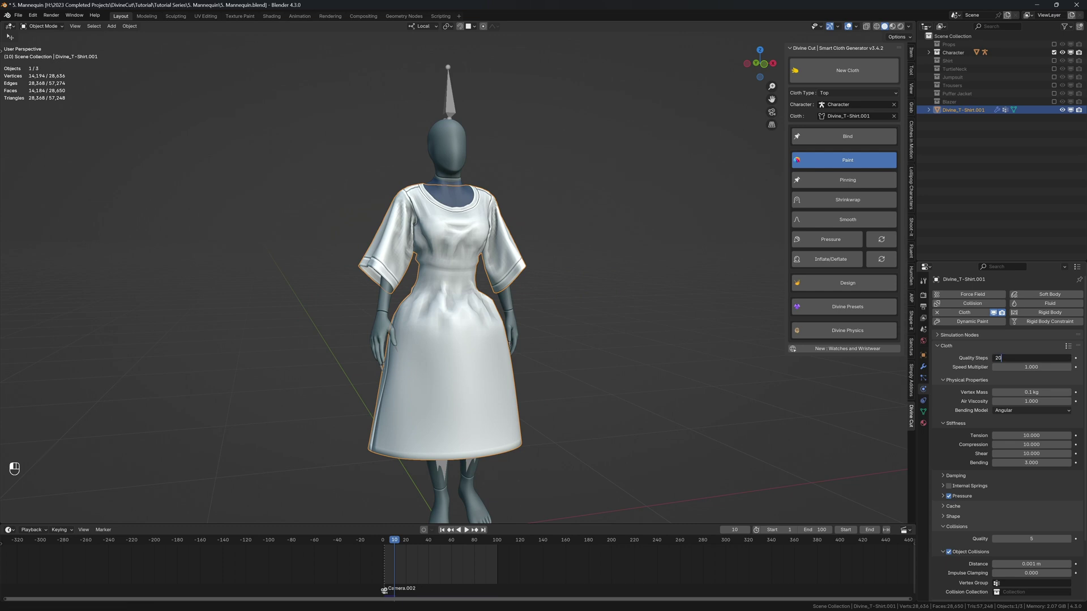
{"action": "key", "text": "Return"}
Replay the cloth simulation from frame 1 to check the skirt and waist, and reset to frame 1
{"action": "key", "text": "shift+Left"}
{"action": "key", "text": "shift+space"}
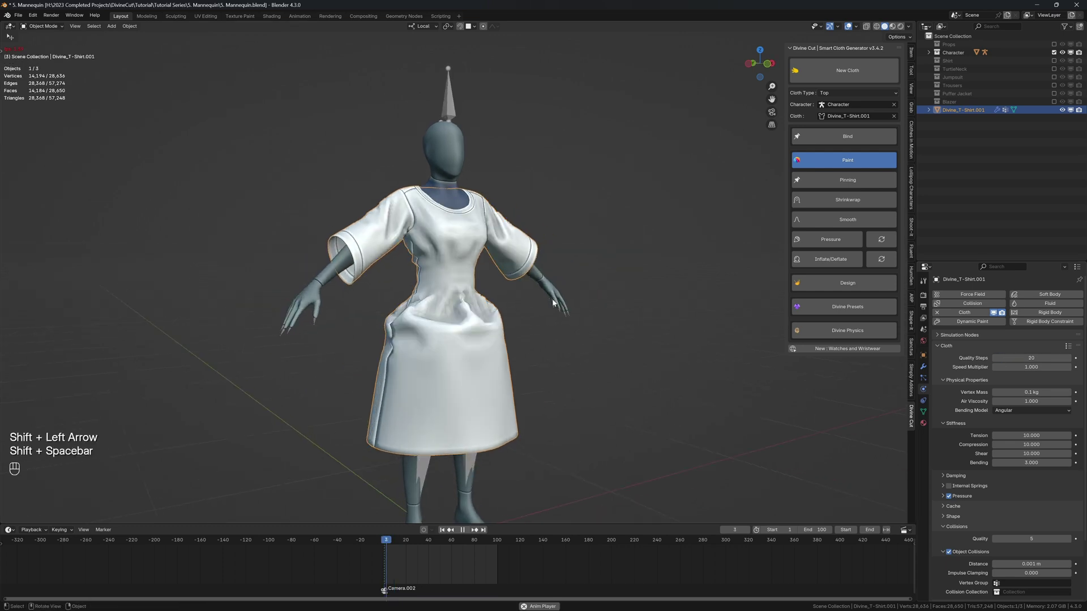
{"action": "key", "text": "shift+space"}
{"action": "key", "text": "shift+space"}
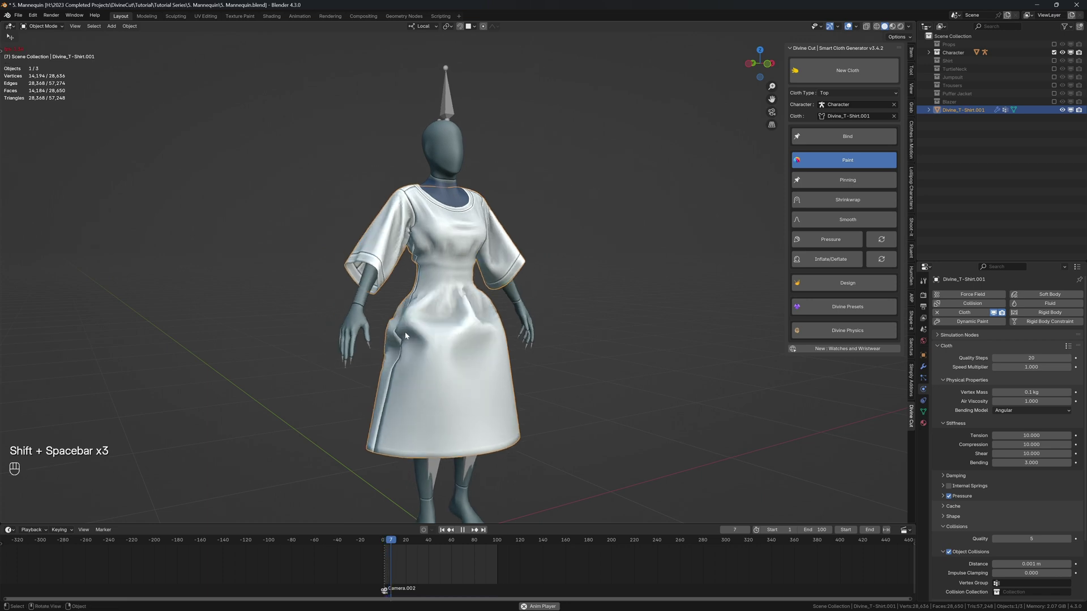
{"action": "key", "text": "shift+space"}
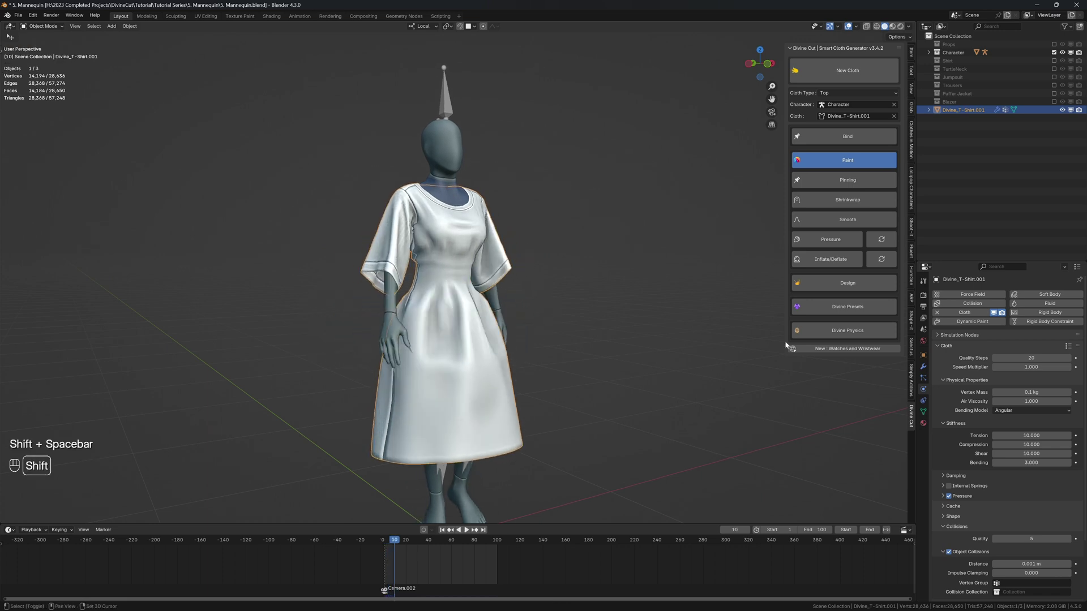
{"action": "key", "text": "shift+Left"}
Set the cloth's Vertex Mass to 0.5 kg
{"action": "left_click", "coordinate": [1031, 392]}
{"action": "type", "text": "0.5"}
{"action": "key", "text": "Return"}
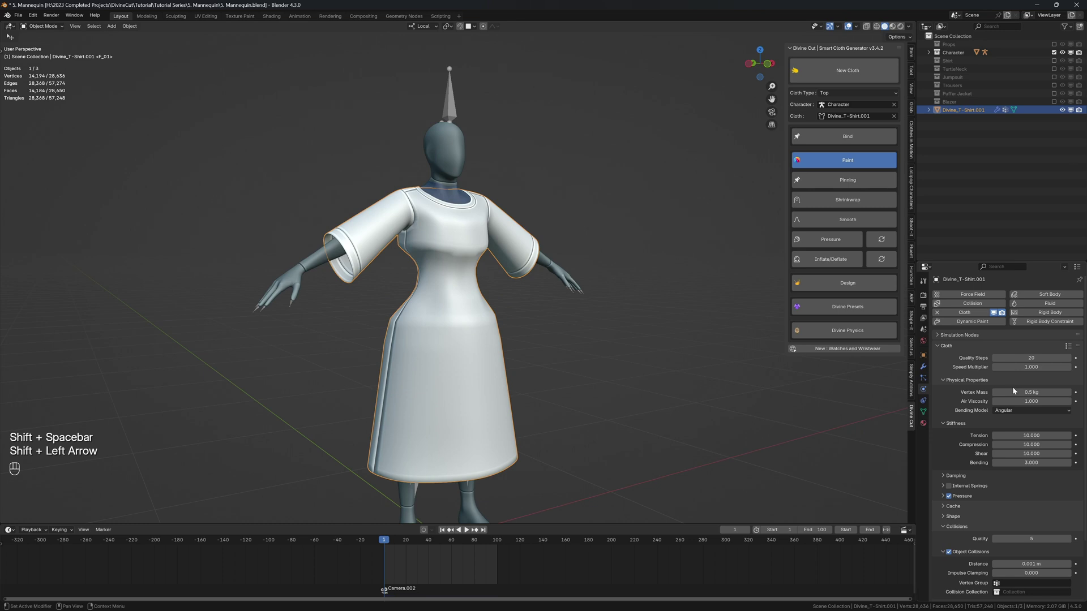
Play the heavier cloth simulation with overlays hidden, inspect the dress from several angles, and restore overlays at frame 1
{"action": "key", "text": "shift+space"}
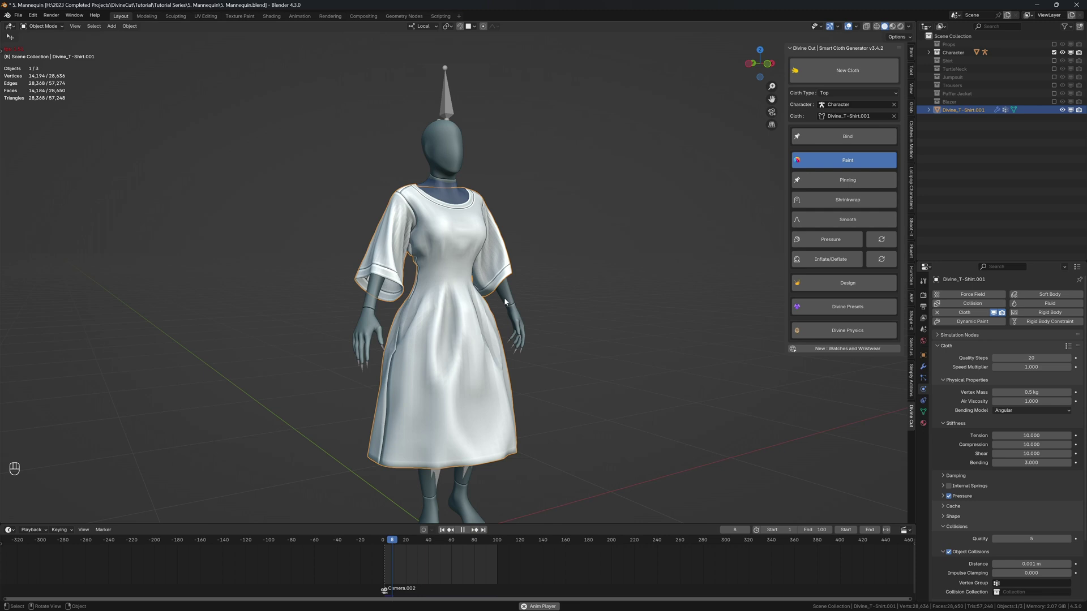
{"action": "key", "text": "shift+space"}
{"action": "key", "text": "shift+alt+z"}
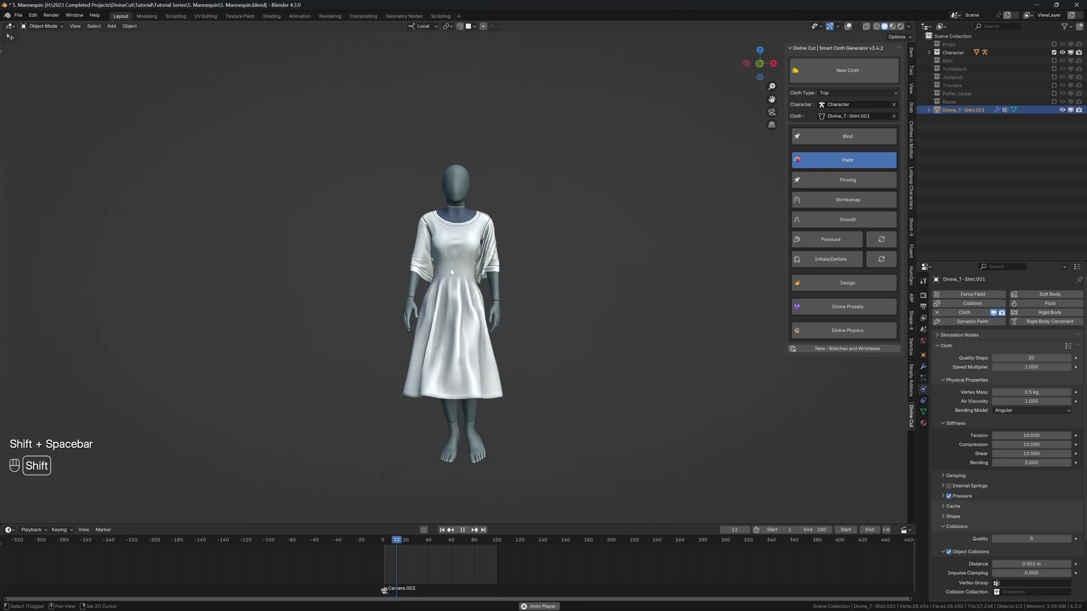
{"action": "middle_click_drag", "start_coordinate": [451, 272], "coordinate": [502, 272]}
{"action": "key", "text": "shift+space"}
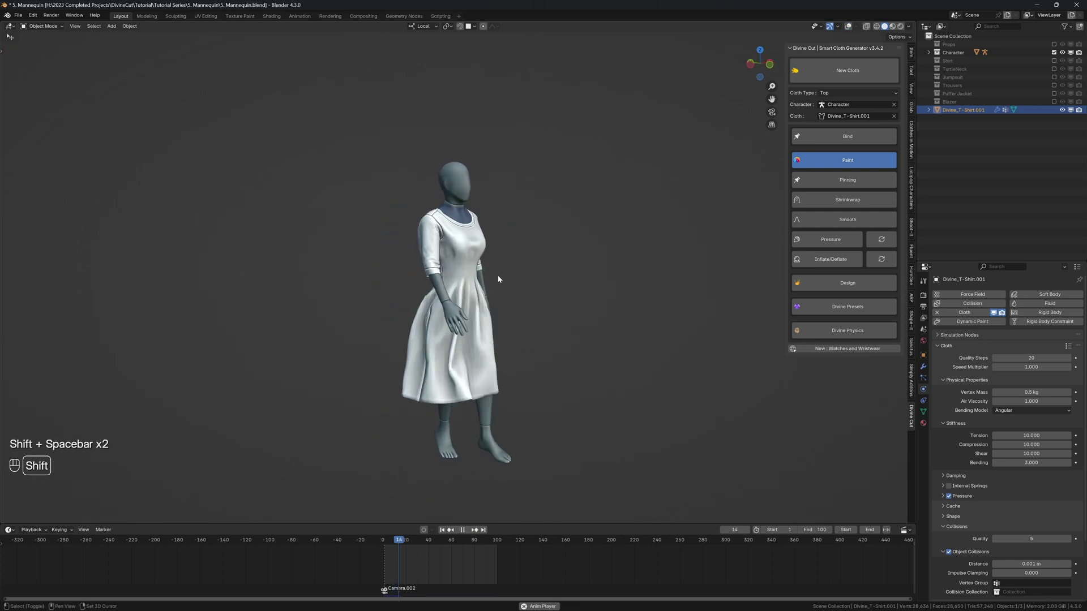
{"action": "key", "text": "shift+space"}
{"action": "middle_click_drag", "start_coordinate": [521, 269], "coordinate": [437, 272]}
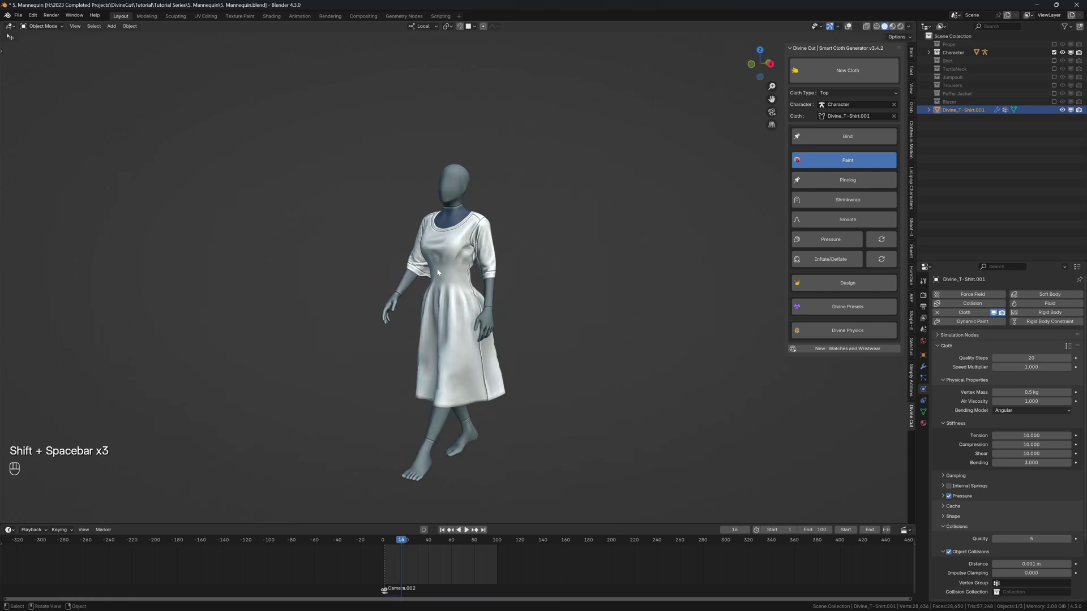
{"action": "key", "text": "shift+Left"}
{"action": "key", "text": "shift+alt+z"}
Delete the faces of both linked sleeves from the dress mesh, leaving the bodice sleeveless
{"action": "key", "text": "Tab"}
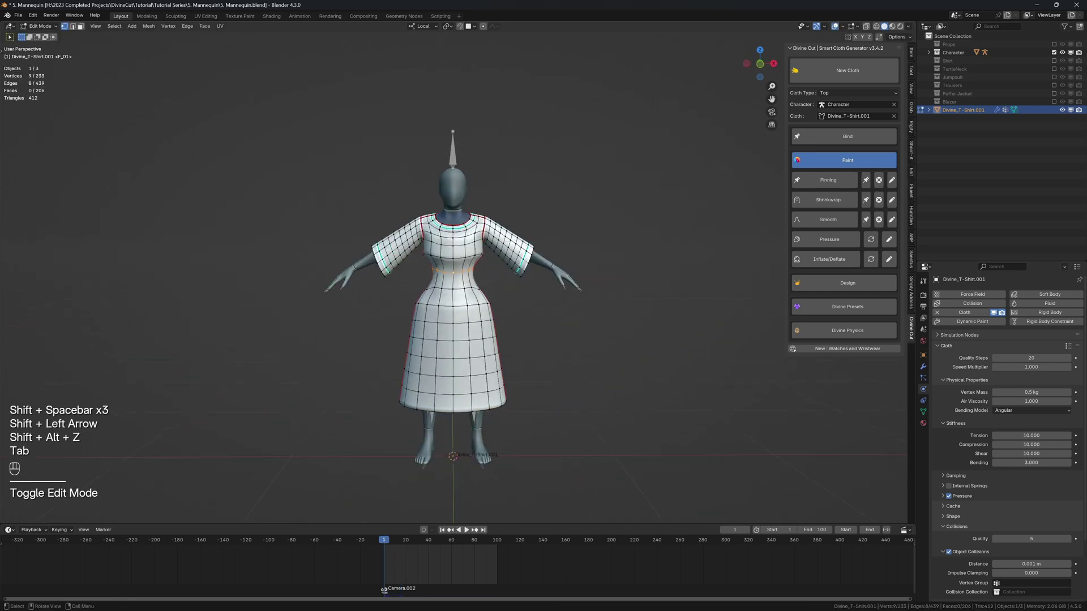
{"action": "key", "text": "alt+a"}
{"action": "key", "text": "l"}
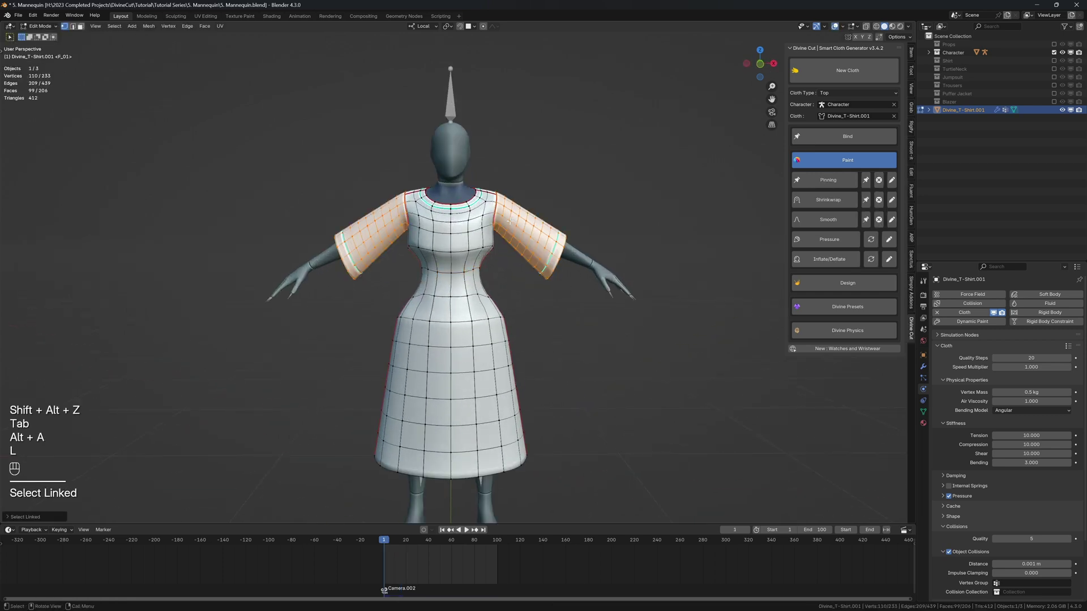
{"action": "middle_click_drag", "start_coordinate": [510, 220], "coordinate": [501, 219]}
{"action": "key", "text": "s"}
{"action": "key", "text": "x"}
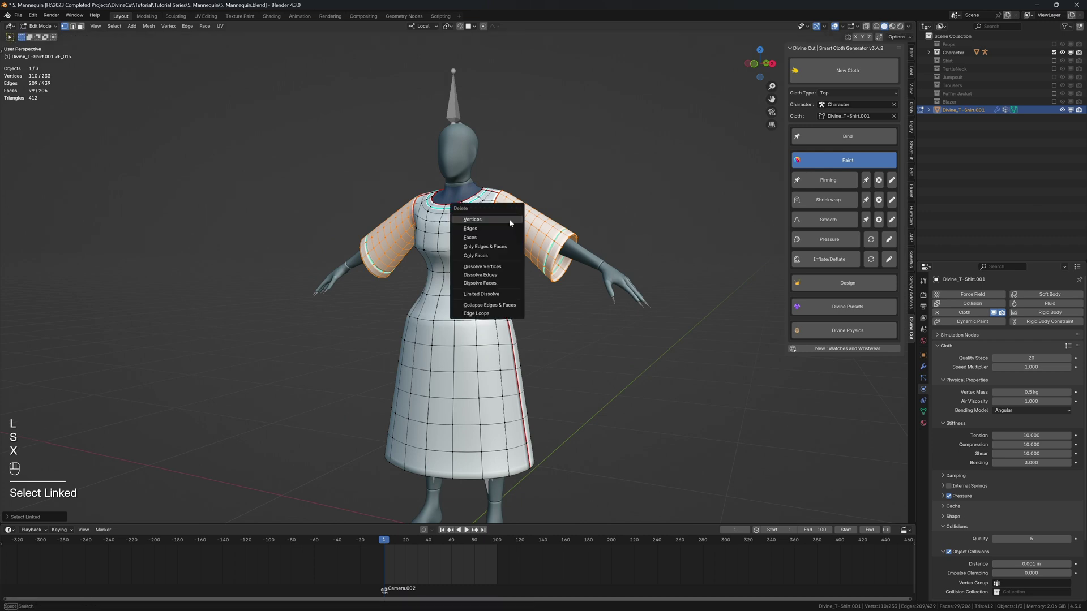
{"action": "left_click", "coordinate": [484, 238]}
Pull at the centre of the dress's upper back with the Elastic Grab sculpt brush
{"action": "mouse_move", "coordinate": [484, 239]}
{"action": "middle_mouse_down"}
{"action": "mouse_move", "coordinate": [454, 228]}
{"action": "mouse_move", "coordinate": [456, 258]}
{"action": "mouse_move", "coordinate": [449, 241]}
{"action": "middle_mouse_up"}
{"action": "left_click", "coordinate": [452, 217]}
{"action": "key", "text": "Tab"}
{"action": "key", "text": "q"}
{"action": "left_click", "coordinate": [448, 253]}
{"action": "key", "text": "f"}
{"action": "left_click", "coordinate": [452, 237]}
{"action": "left_click", "coordinate": [449, 241]}
{"action": "mouse_move", "coordinate": [450, 242]}
{"action": "left_mouse_down"}
{"action": "mouse_move", "coordinate": [457, 267]}
{"action": "mouse_move", "coordinate": [456, 247]}
{"action": "left_mouse_up"}
Move the centre-back vertex just below the neckline slightly sideways to open the narrow slit
{"action": "key", "text": "Tab"}
{"action": "left_click", "coordinate": [443, 249]}
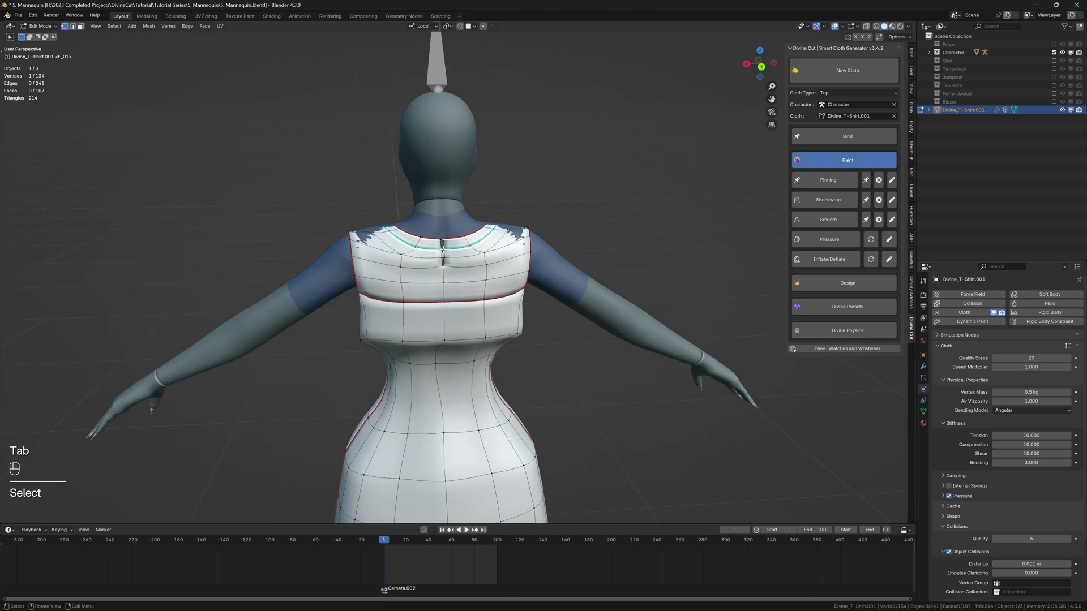
{"action": "key", "text": "g"}
{"action": "left_click", "coordinate": [443, 250]}
{"action": "key", "text": "g"}
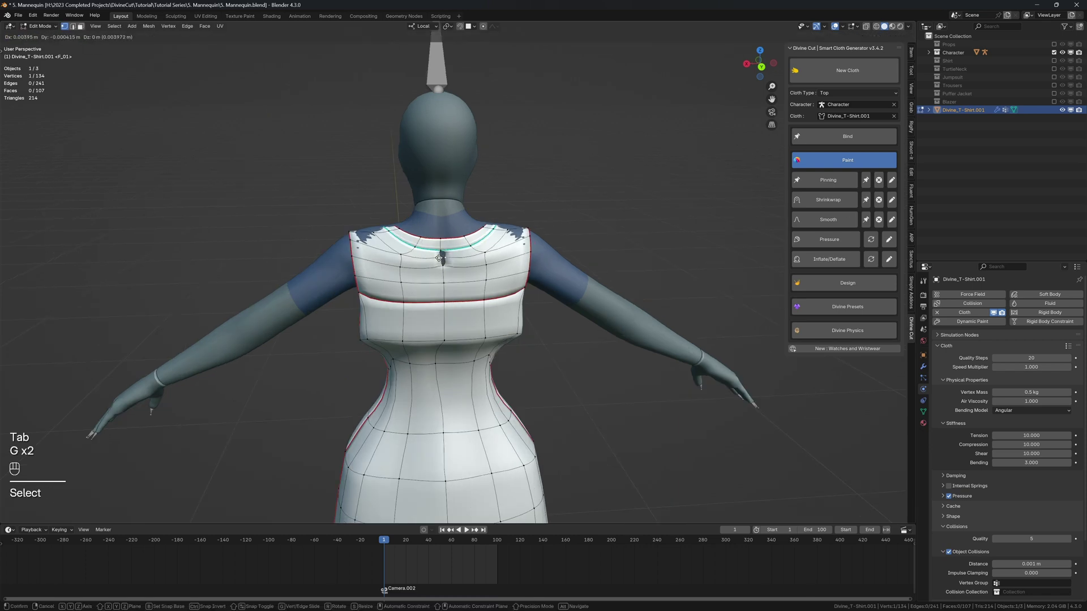
{"action": "left_click", "coordinate": [443, 258]}
Reposition the vertices along the edge of the back slit to refine its narrow shape
{"action": "scroll", "coordinate": [443, 257], "scroll_direction": "up", "scroll_amount": 2}
{"action": "left_click", "coordinate": [428, 241]}
{"action": "key", "text": "g"}
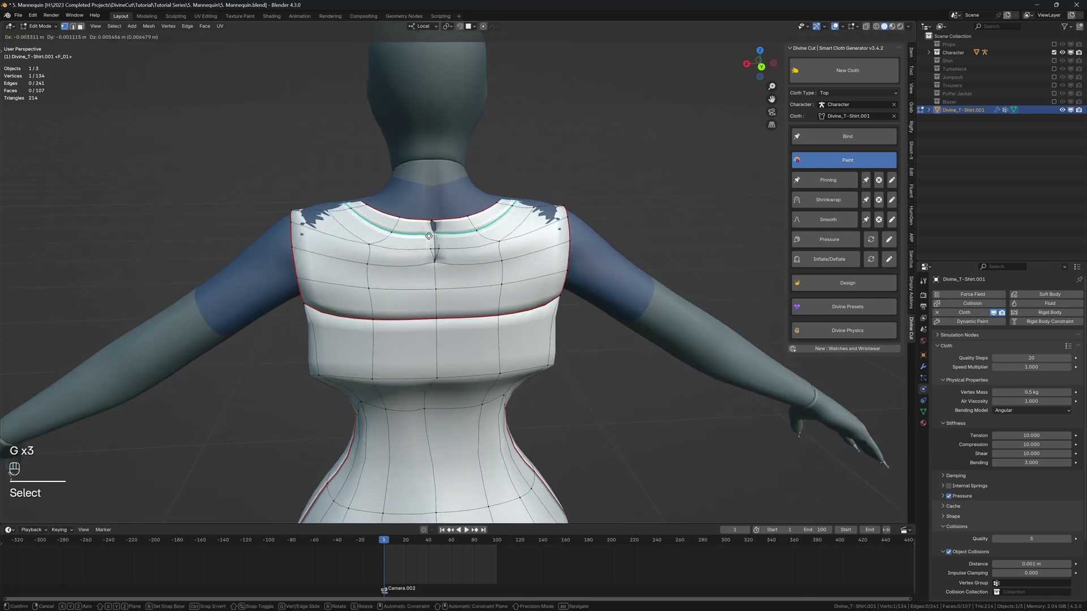
{"action": "left_click", "coordinate": [425, 242]}
{"action": "key", "text": "g"}
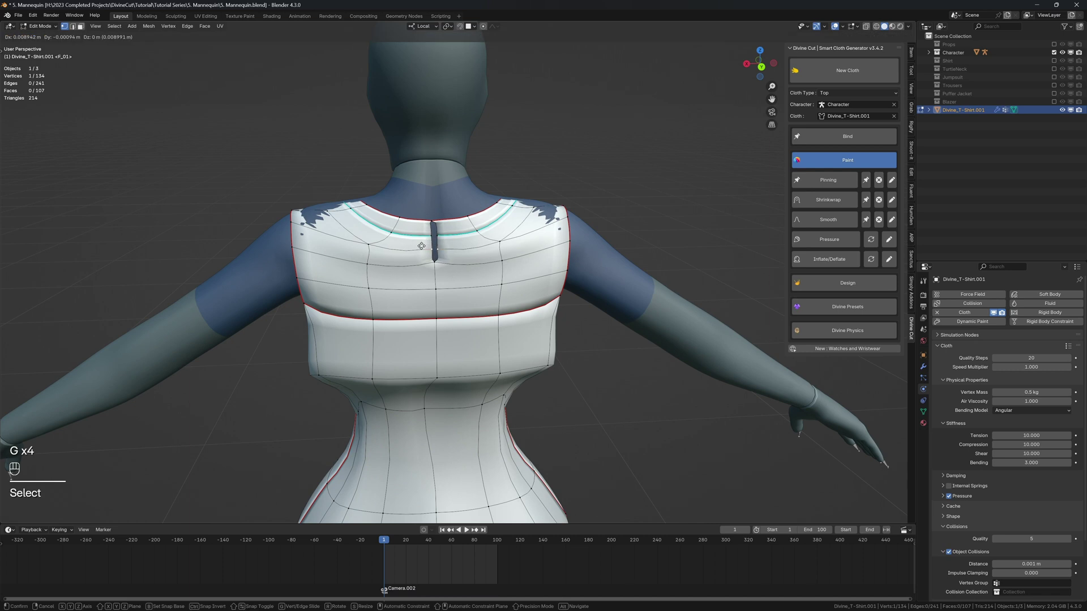
{"action": "left_click", "coordinate": [424, 247]}
{"action": "key", "text": "g"}
{"action": "left_click", "coordinate": [425, 252]}
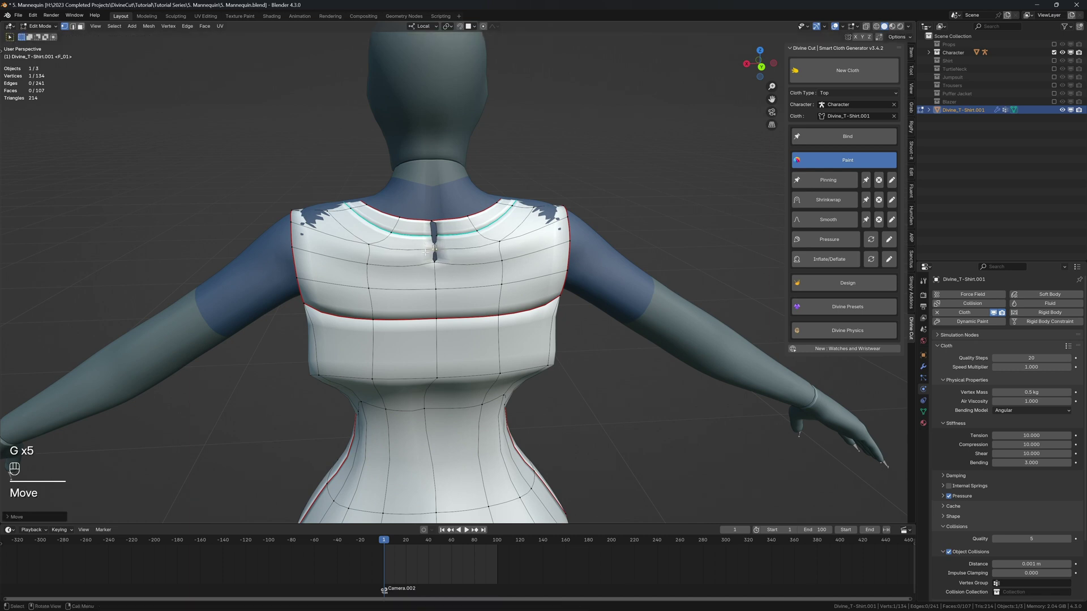
{"action": "key", "text": "g"}
{"action": "left_click", "coordinate": [433, 259]}
Try an Elastic Grab sculpt stroke beside the back slit with a resized brush, and undo it
{"action": "key", "text": "Tab"}
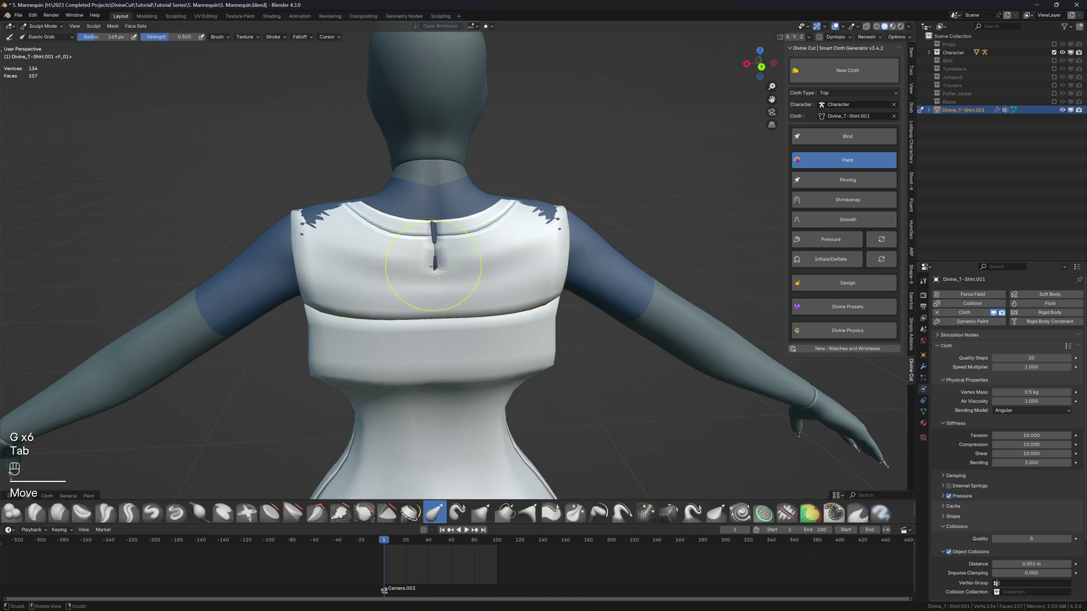
{"action": "scroll", "coordinate": [427, 253], "scroll_direction": "up", "scroll_amount": 4}
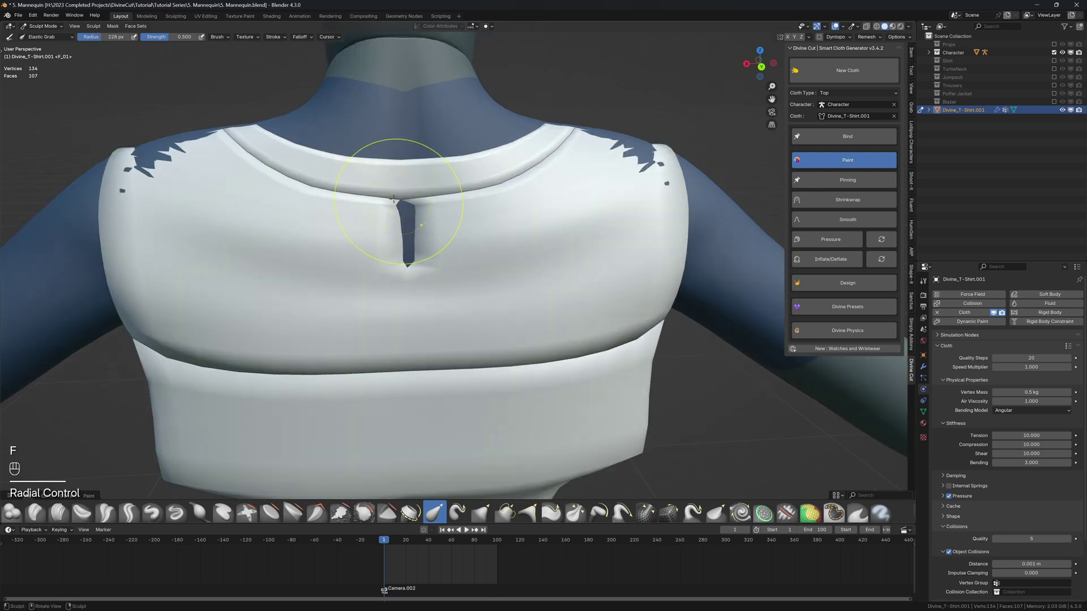
{"action": "left_click", "coordinate": [355, 175]}
{"action": "left_click_drag", "start_coordinate": [355, 175], "coordinate": [319, 179]}
{"action": "key", "text": "ctrl+z"}
{"action": "key", "text": "ctrl+z"}
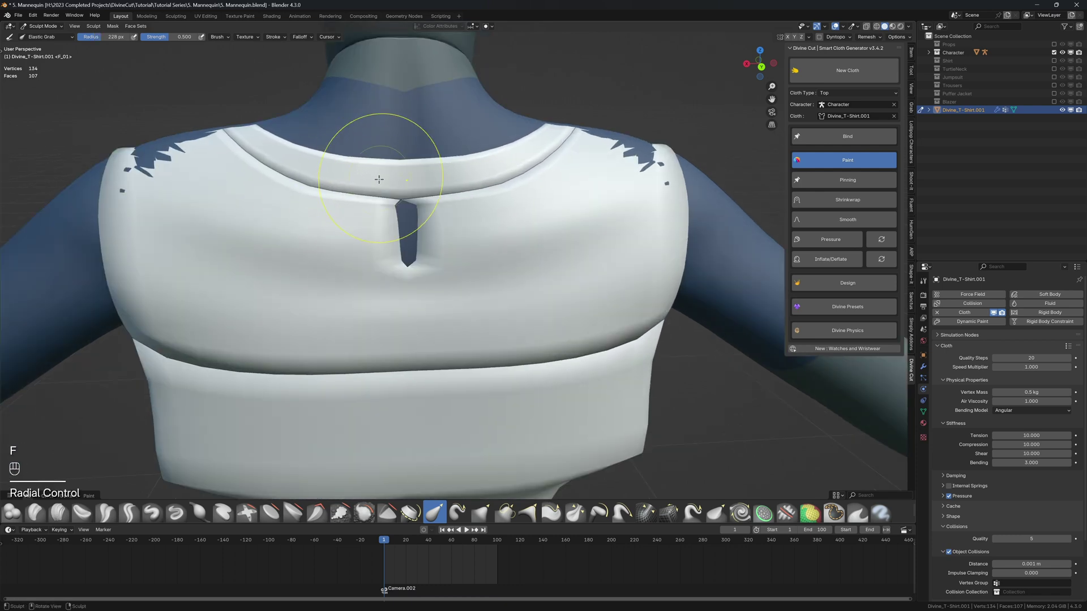
Move the slit's edge vertices outward to turn it into a rounded opening below the back neckline
{"action": "key", "text": "Tab"}
{"action": "left_click", "coordinate": [392, 230]}
{"action": "key", "text": "g"}
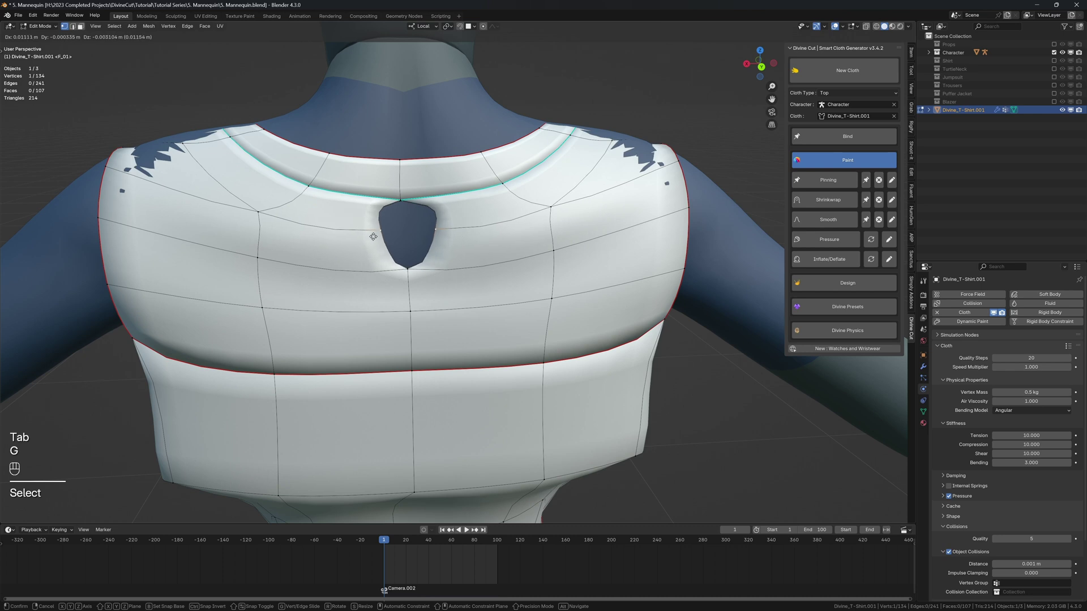
{"action": "left_click", "coordinate": [407, 235]}
{"action": "key", "text": "g"}
{"action": "left_click", "coordinate": [329, 240]}
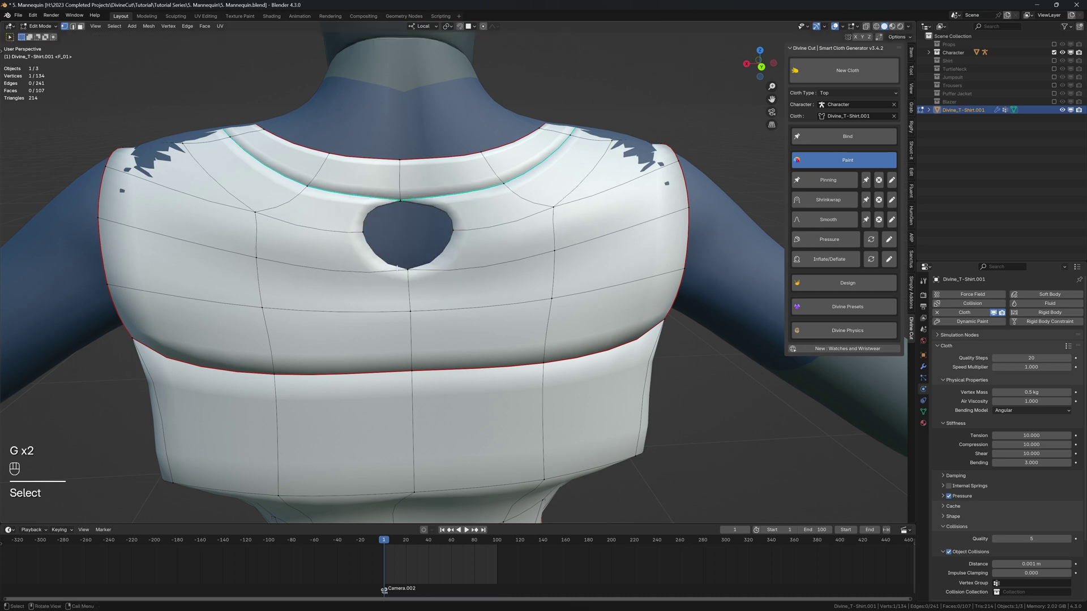
{"action": "key", "text": "g"}
{"action": "right_click", "coordinate": [397, 269]}
{"action": "key", "text": "g"}
{"action": "left_click", "coordinate": [436, 293]}
Move the opening's lower vertices down and outward to lengthen the cutout past the horizontal back seam
{"action": "scroll", "coordinate": [414, 302], "scroll_direction": "down", "scroll_amount": 3}
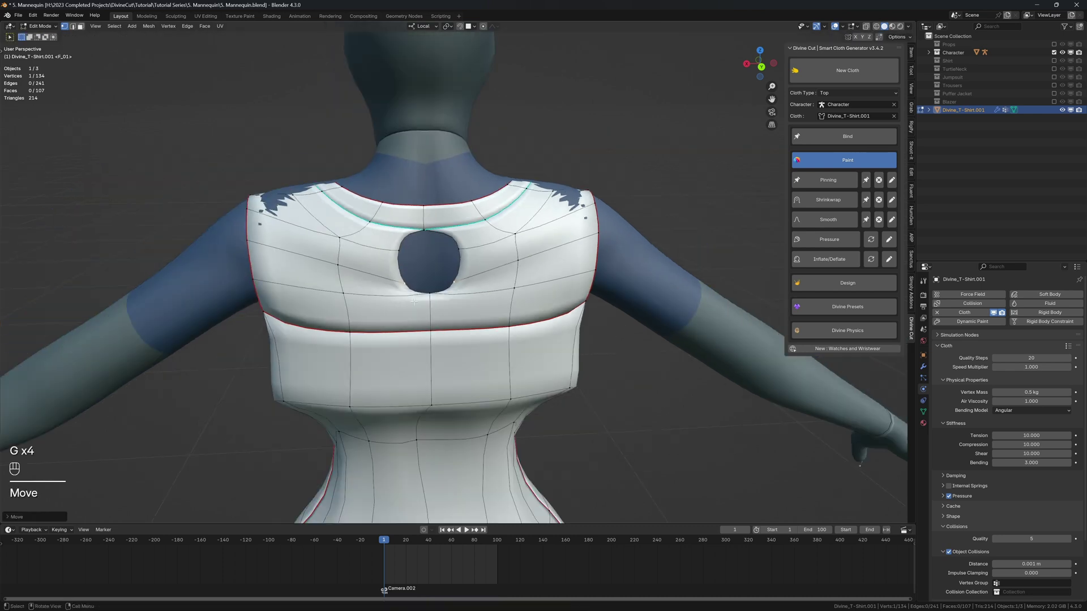
{"action": "left_click", "coordinate": [423, 297]}
{"action": "key", "text": "g"}
{"action": "left_click", "coordinate": [398, 317]}
{"action": "left_click", "coordinate": [427, 320]}
{"action": "key", "text": "g"}
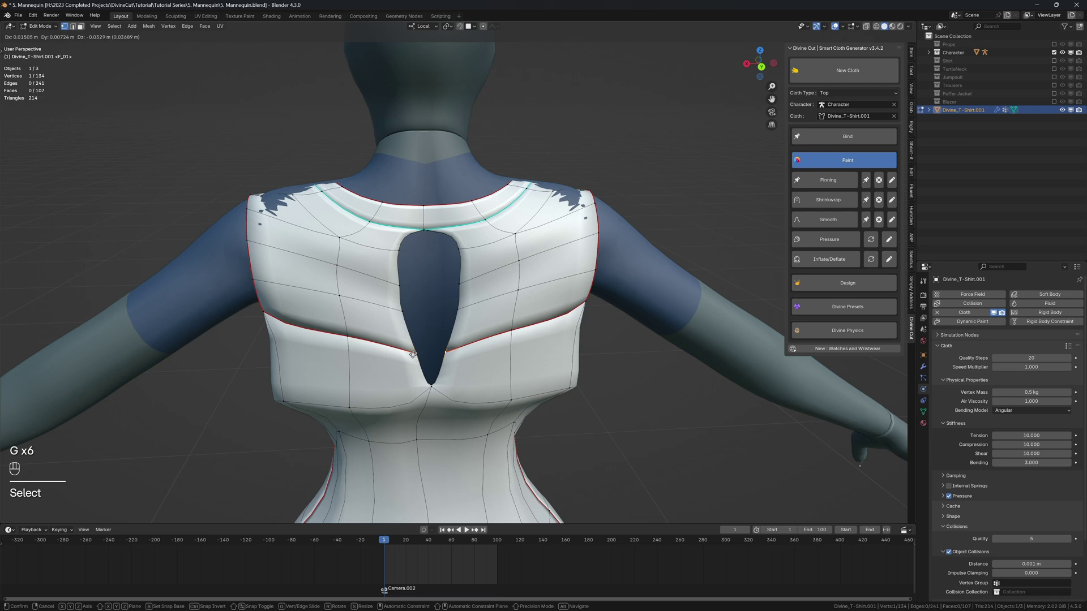
{"action": "left_click", "coordinate": [394, 357]}
Move the side and upper vertices of the back cutout outward to form a smooth teardrop shape
{"action": "left_click", "coordinate": [400, 312]}
{"action": "middle_click_drag", "start_coordinate": [398, 310], "coordinate": [397, 281]}
{"action": "key", "text": "g"}
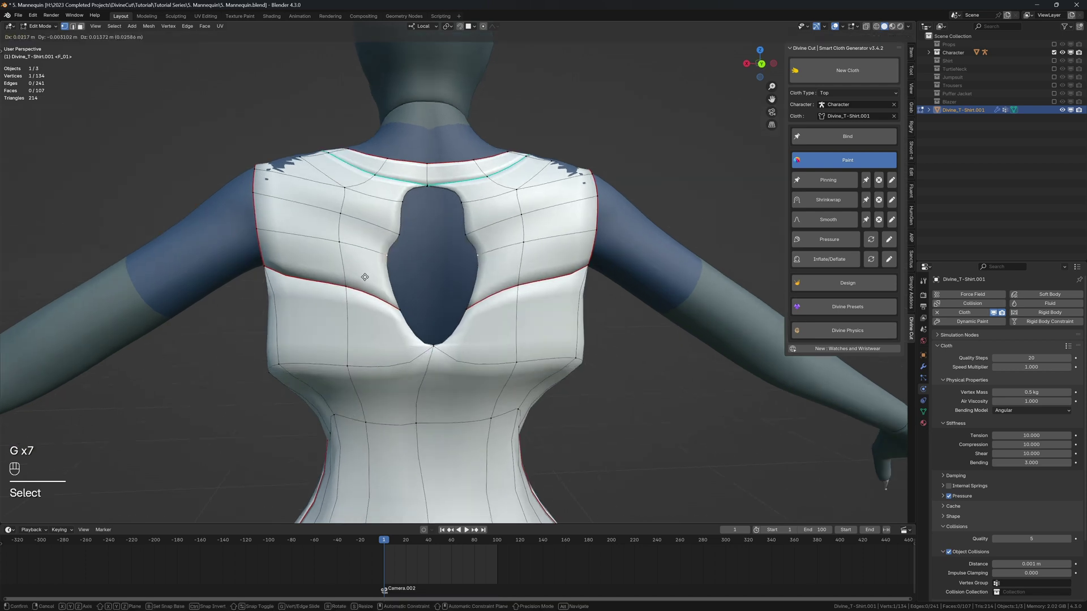
{"action": "left_click", "coordinate": [371, 246]}
{"action": "left_click", "coordinate": [395, 233]}
{"action": "key", "text": "g"}
{"action": "left_click", "coordinate": [355, 208]}
{"action": "middle_click_drag", "start_coordinate": [354, 209], "coordinate": [487, 280]}
{"action": "key", "text": "g"}
{"action": "left_click", "coordinate": [480, 271]}
{"action": "key", "text": "g"}
{"action": "left_click", "coordinate": [487, 273]}
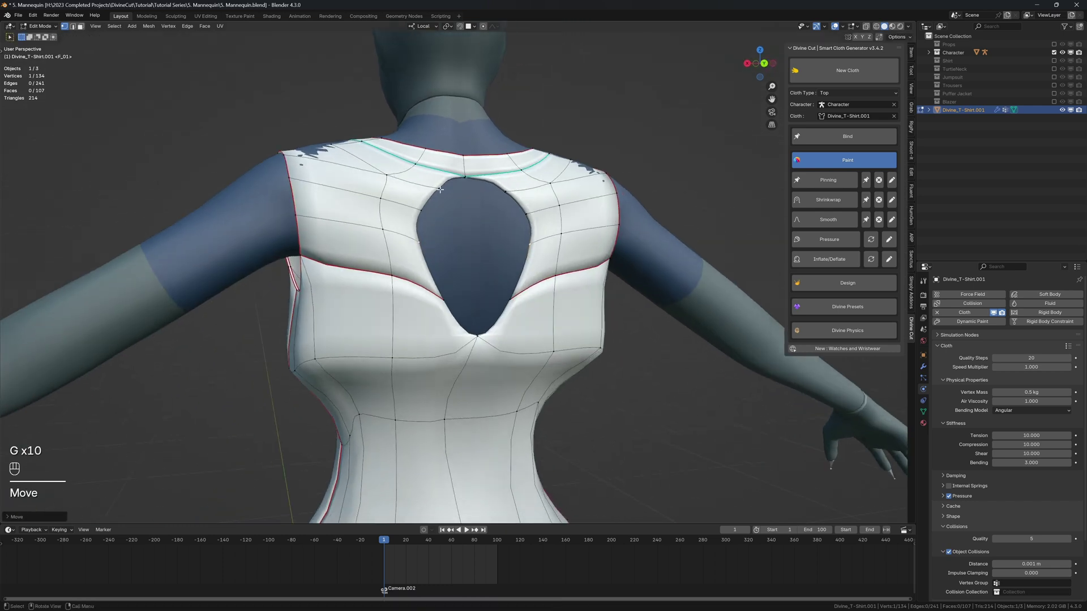
Delete the two vertices near the top of the back cutout to widen it beneath the neckline
{"action": "middle_click_drag", "start_coordinate": [438, 194], "coordinate": [408, 205]}
{"action": "key", "text": "x"}
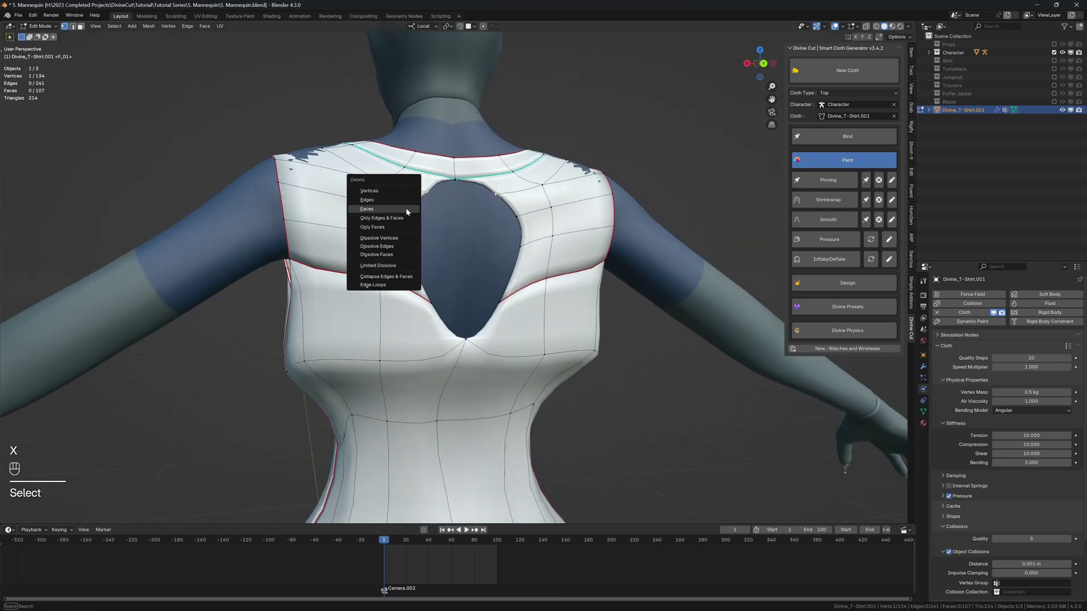
{"action": "key", "text": "x"}
{"action": "left_click", "coordinate": [403, 214]}
{"action": "key", "text": "x"}
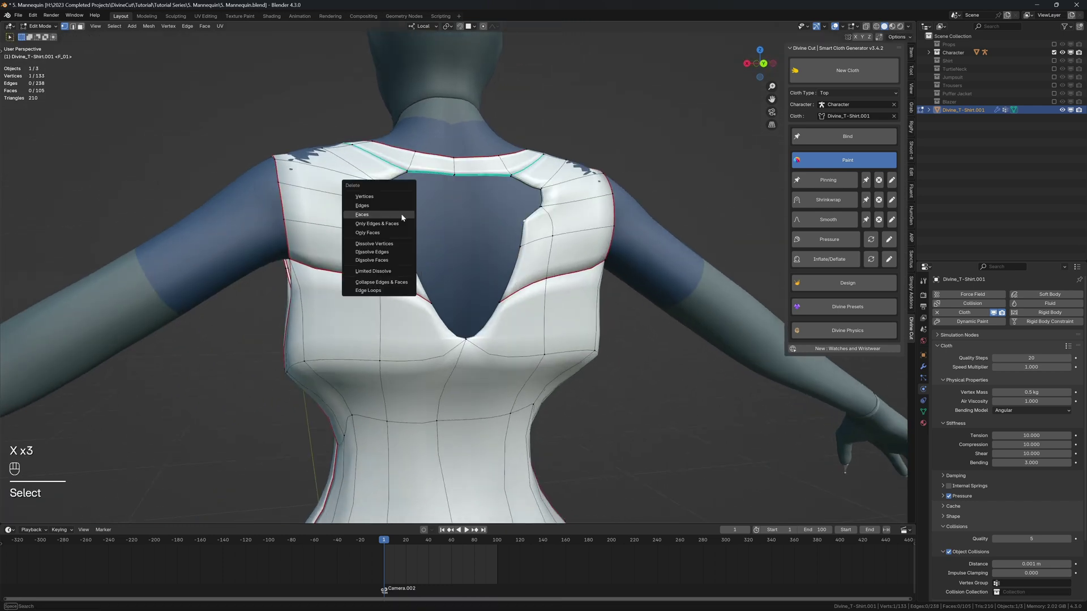
{"action": "left_click", "coordinate": [402, 213]}
Move the front neckline edge up and inward toward the chest in the right side view, using proportional editing
{"action": "middle_click_drag", "start_coordinate": [402, 213], "coordinate": [496, 240]}
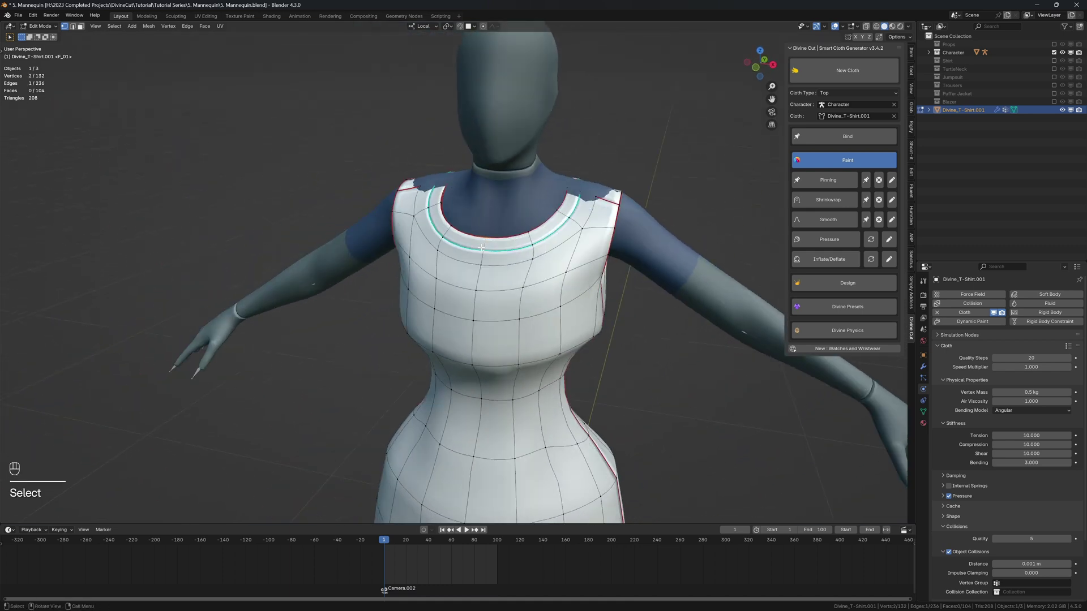
{"action": "key", "text": "KP_3"}
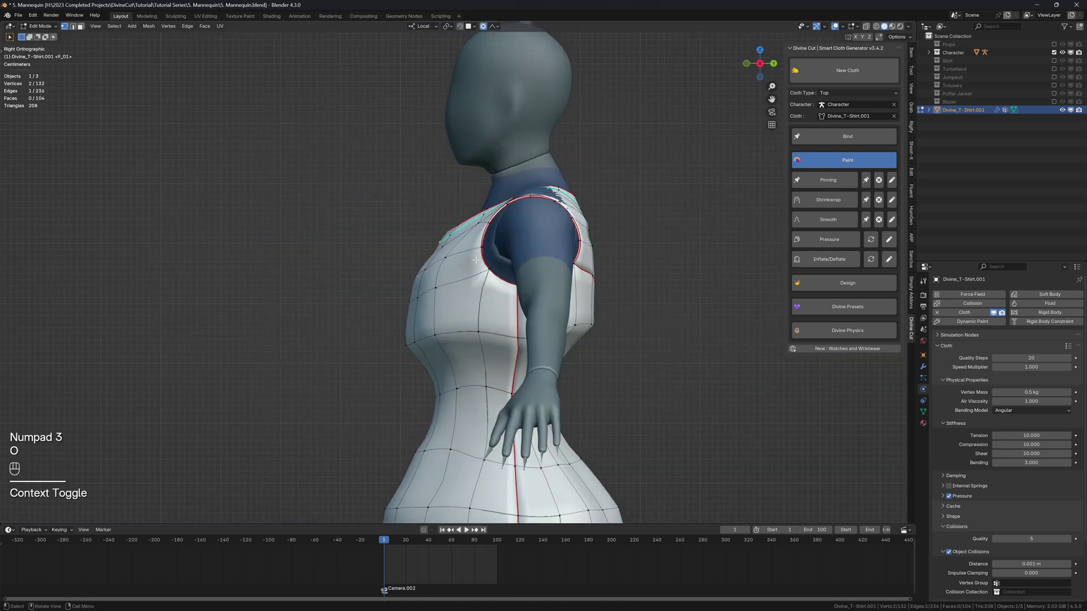
{"action": "key", "text": "g"}
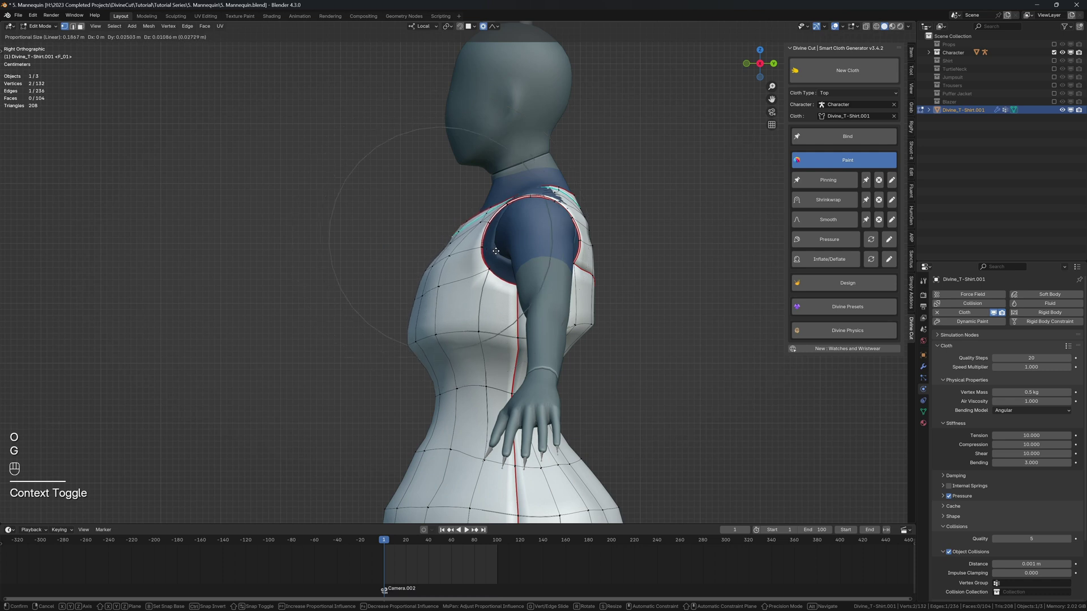
{"action": "left_click", "coordinate": [497, 249]}
Delete the centre chest vertex and, without proportional editing, shape the hole's side vertices into a wide rounded cutout
{"action": "mouse_move", "coordinate": [496, 249]}
{"action": "middle_mouse_down"}
{"action": "mouse_move", "coordinate": [488, 255]}
{"action": "mouse_move", "coordinate": [503, 253]}
{"action": "middle_mouse_up"}
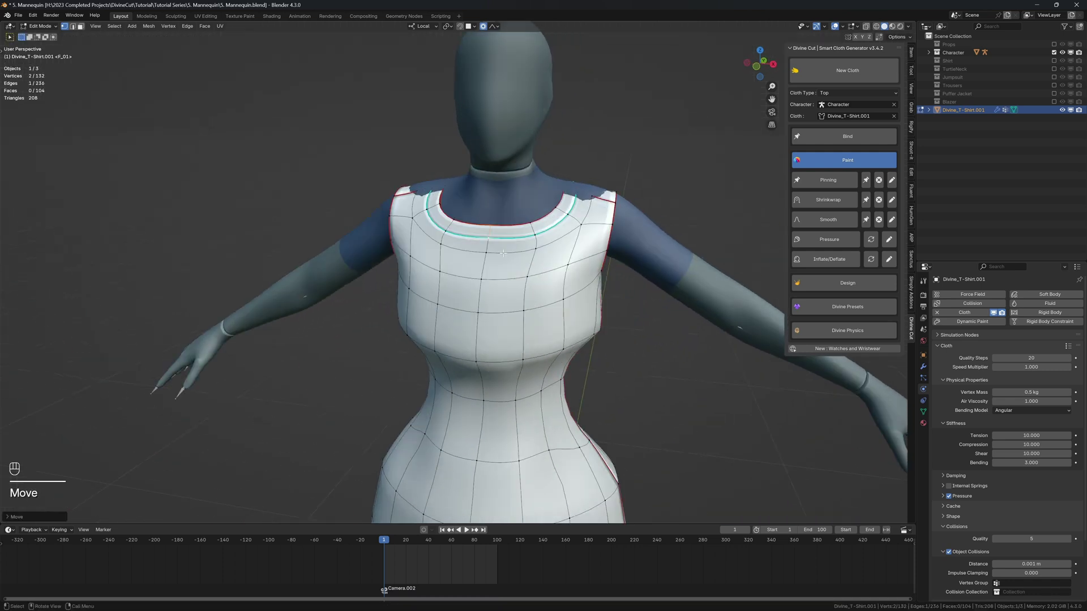
{"action": "key", "text": "x"}
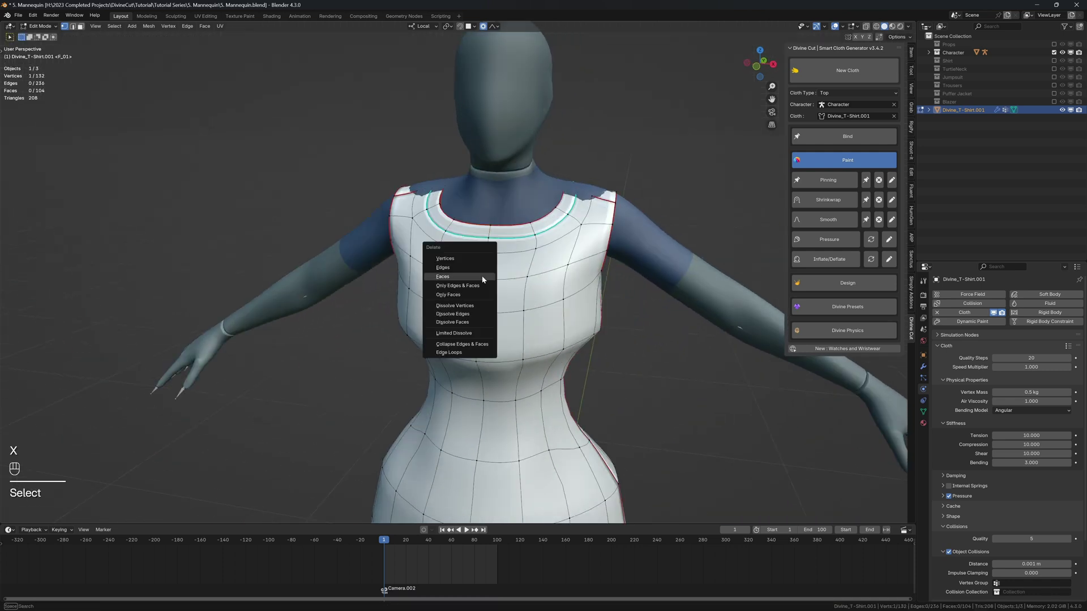
{"action": "left_click", "coordinate": [481, 275]}
{"action": "middle_click_drag", "start_coordinate": [481, 275], "coordinate": [511, 268]}
{"action": "key", "text": "g"}
{"action": "left_click", "coordinate": [537, 275]}
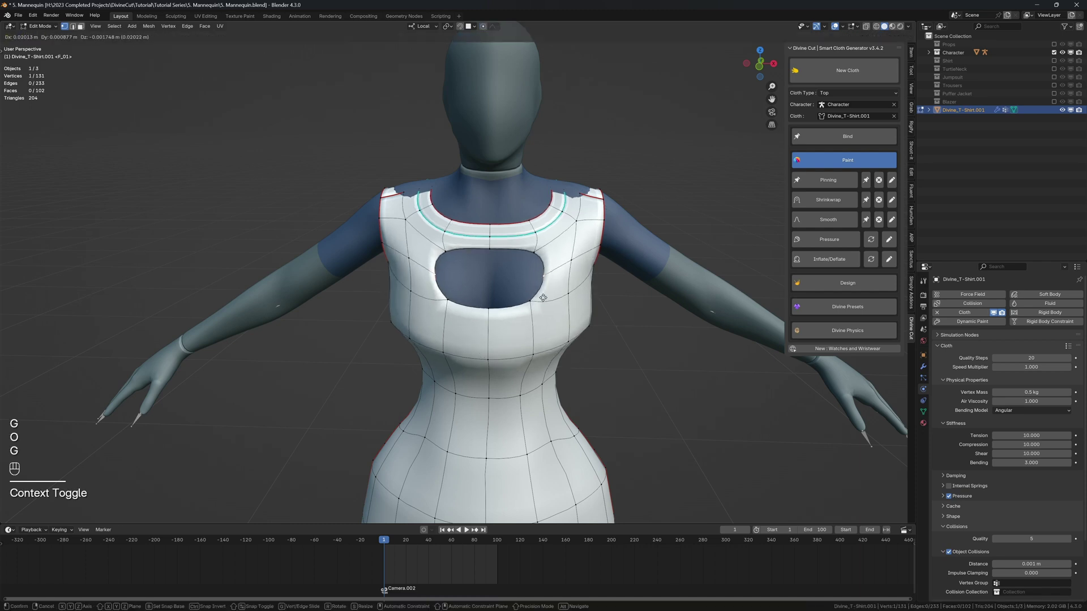
{"action": "key", "text": "g"}
{"action": "mouse_move", "coordinate": [522, 298]}
{"action": "middle_mouse_down"}
{"action": "mouse_move", "coordinate": [458, 282]}
{"action": "mouse_move", "coordinate": [511, 288]}
{"action": "middle_mouse_up"}
{"action": "left_click", "coordinate": [457, 282]}
Play the cloth simulation in Object Mode with overlays hidden to check the cutouts, and return to frame 1
{"action": "key", "text": "q"}
{"action": "left_click", "coordinate": [476, 286]}
{"action": "scroll", "coordinate": [510, 289], "scroll_direction": "down", "scroll_amount": 3}
{"action": "key", "text": "shift+alt+z"}
{"action": "key", "text": "shift+space"}
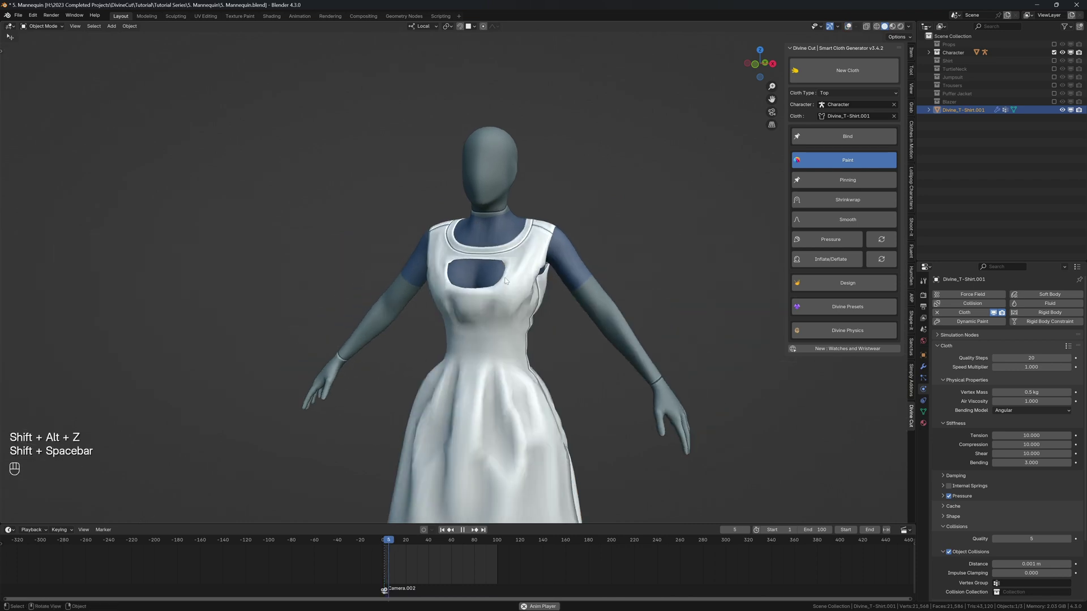
{"action": "key", "text": "shift+space"}
{"action": "middle_click_drag", "start_coordinate": [503, 280], "coordinate": [478, 250]}
{"action": "key", "text": "shift+Left"}
Restore the overlays and clear the sharp marking from the edge loop around the front neckline
{"action": "key", "text": "Tab"}
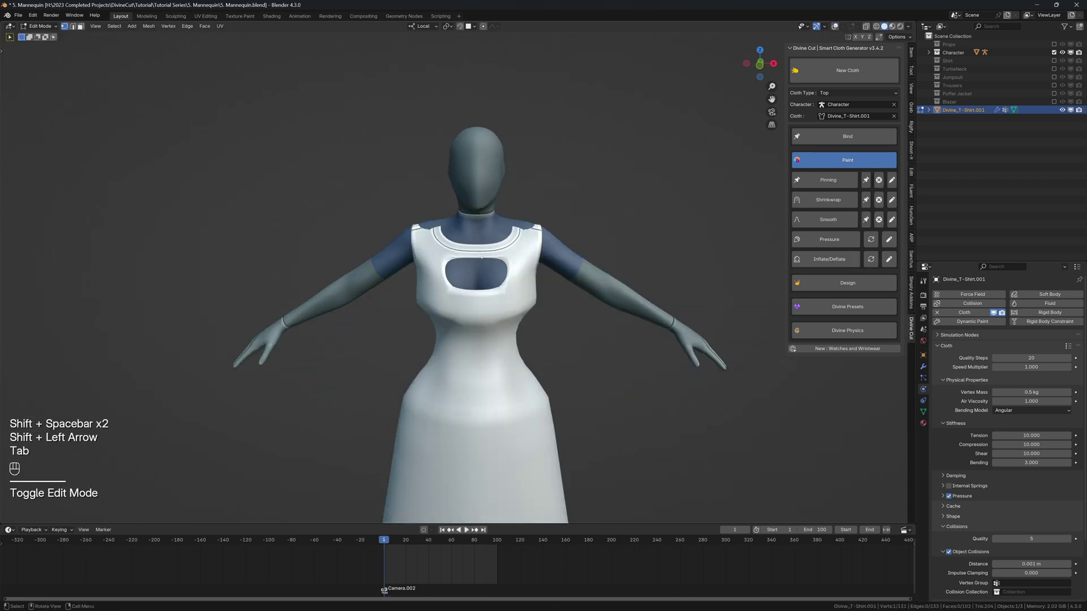
{"action": "key", "text": "shift+alt+z"}
{"action": "left_click", "coordinate": [478, 249], "text": "alt"}
{"action": "scroll", "coordinate": [482, 259], "scroll_direction": "up", "scroll_amount": 3}
{"action": "middle_click_drag", "start_coordinate": [482, 259], "coordinate": [485, 250]}
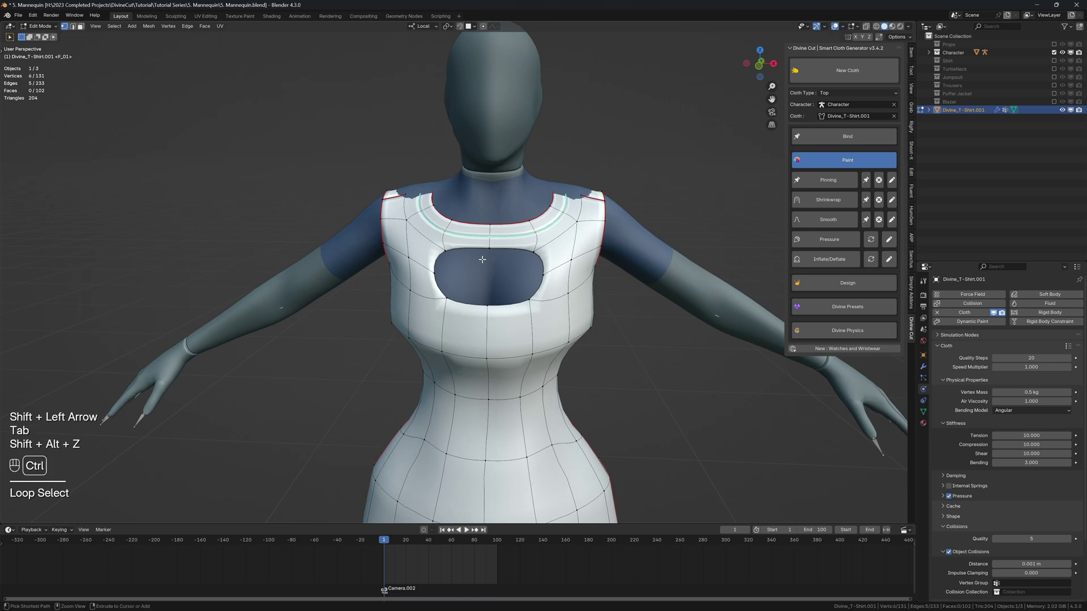
{"action": "key", "text": "ctrl+e"}
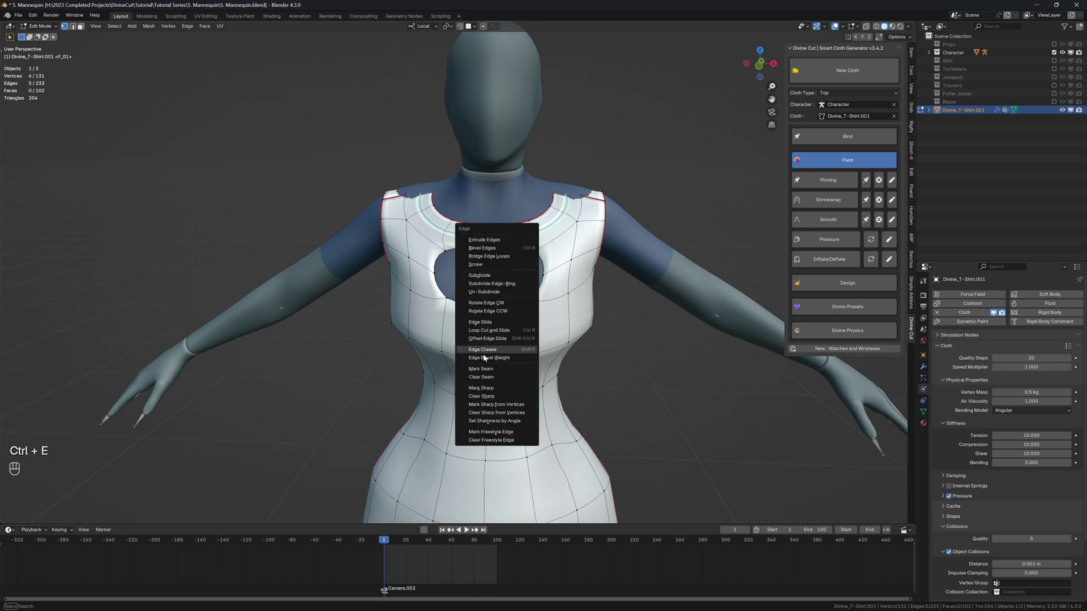
{"action": "left_click", "coordinate": [485, 397]}
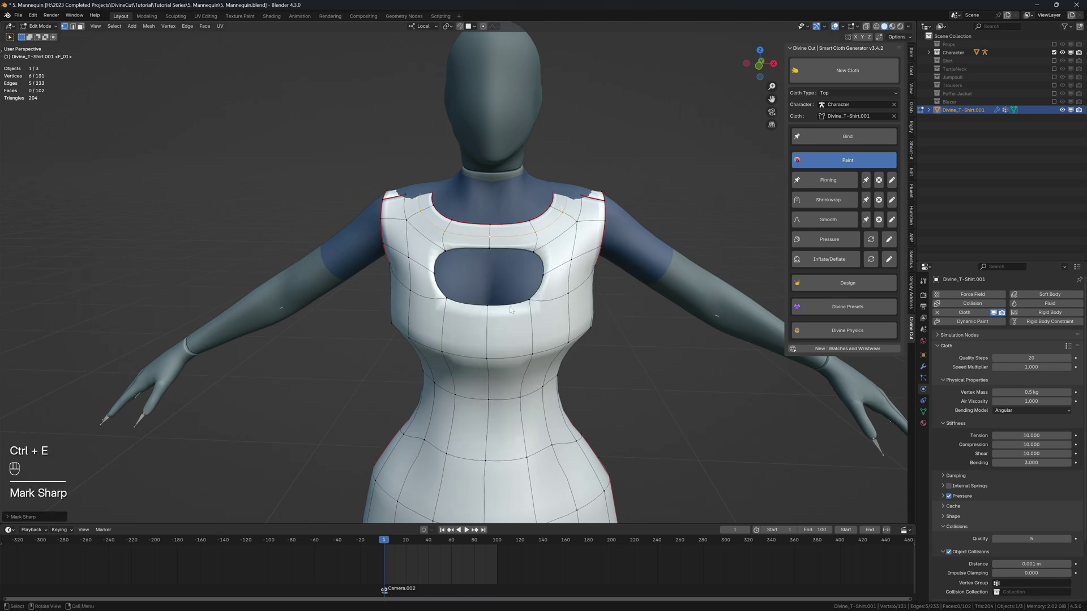
Play the cloth simulation briefly to check the smoothed neckline, and reset to frame 1
{"action": "key", "text": "Tab"}
{"action": "key", "text": "shift+space"}
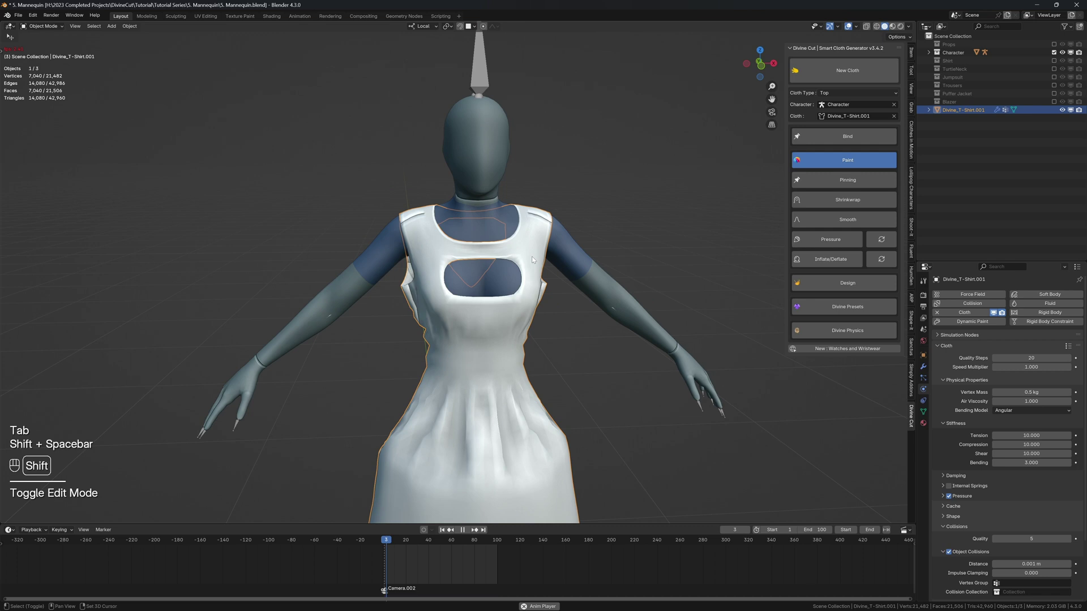
{"action": "key", "text": "shift+space"}
{"action": "key", "text": "shift+Left"}
Clear the sharp marking from the remaining edge on the dress's shoulder strap
{"action": "key", "text": "Tab"}
{"action": "middle_click_drag", "start_coordinate": [525, 240], "coordinate": [549, 234]}
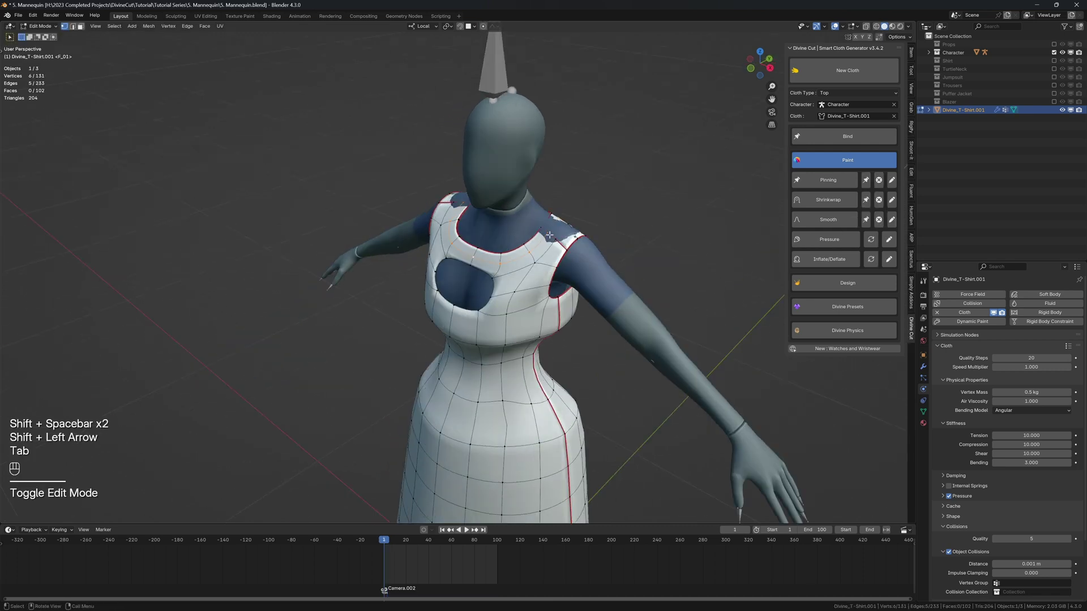
{"action": "left_click", "coordinate": [540, 226]}
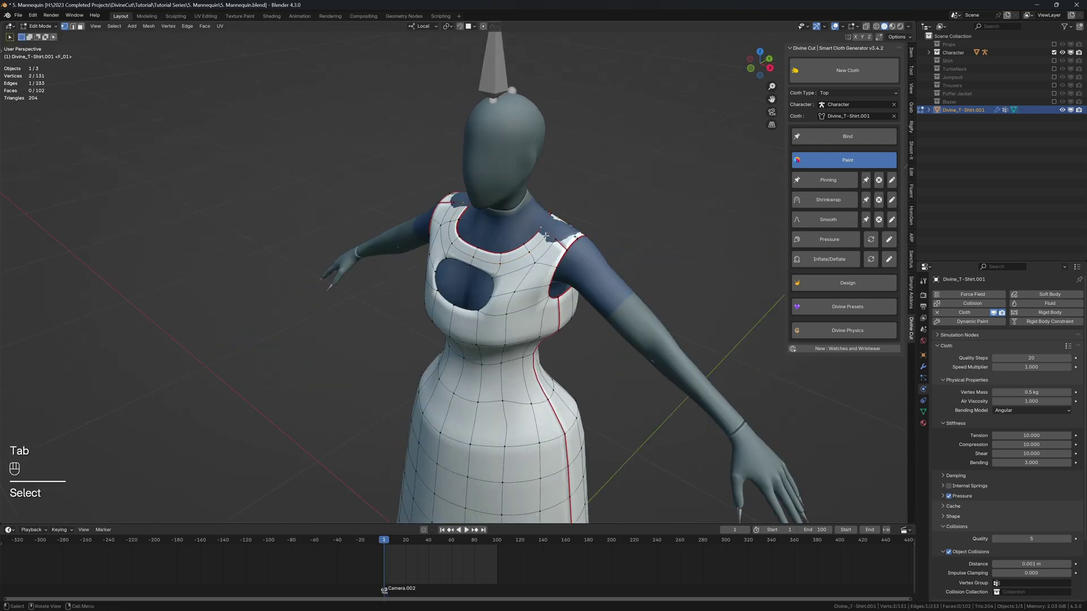
{"action": "key", "text": "ctrl+e"}
{"action": "left_click", "coordinate": [524, 227]}
Edge-slide the armhole edge loops inward to narrow the shoulder straps, and return to Object Mode
{"action": "middle_click_drag", "start_coordinate": [527, 231], "coordinate": [541, 217]}
{"action": "middle_click_drag", "start_coordinate": [560, 256], "coordinate": [557, 254]}
{"action": "key", "text": "g"}
{"action": "key", "text": "g"}
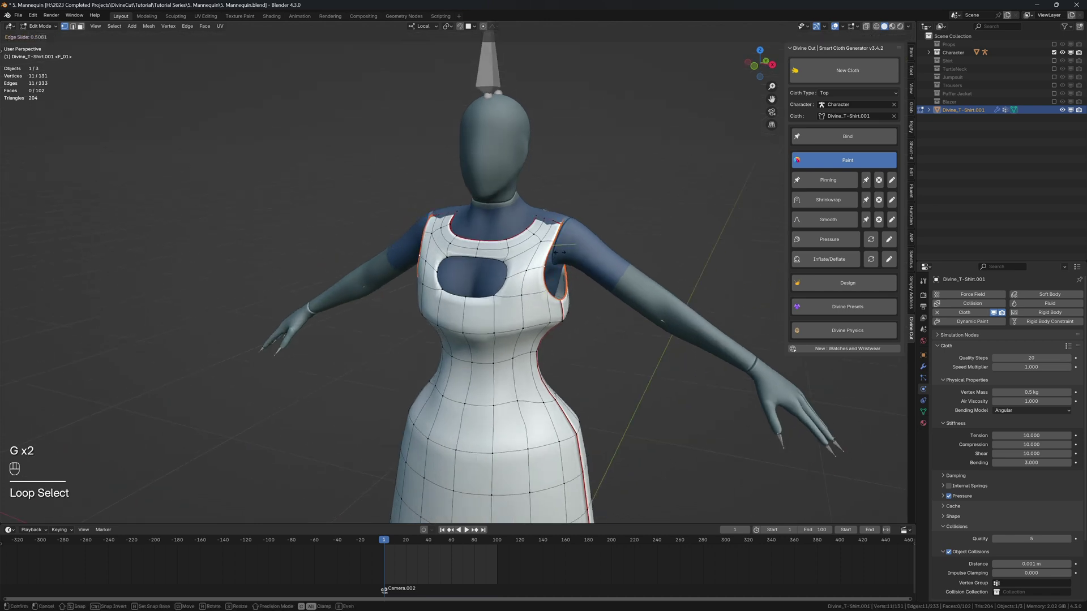
{"action": "left_click", "coordinate": [556, 253], "text": "shift"}
{"action": "scroll", "coordinate": [555, 252], "scroll_direction": "down", "scroll_amount": 3}
{"action": "key", "text": "Tab"}
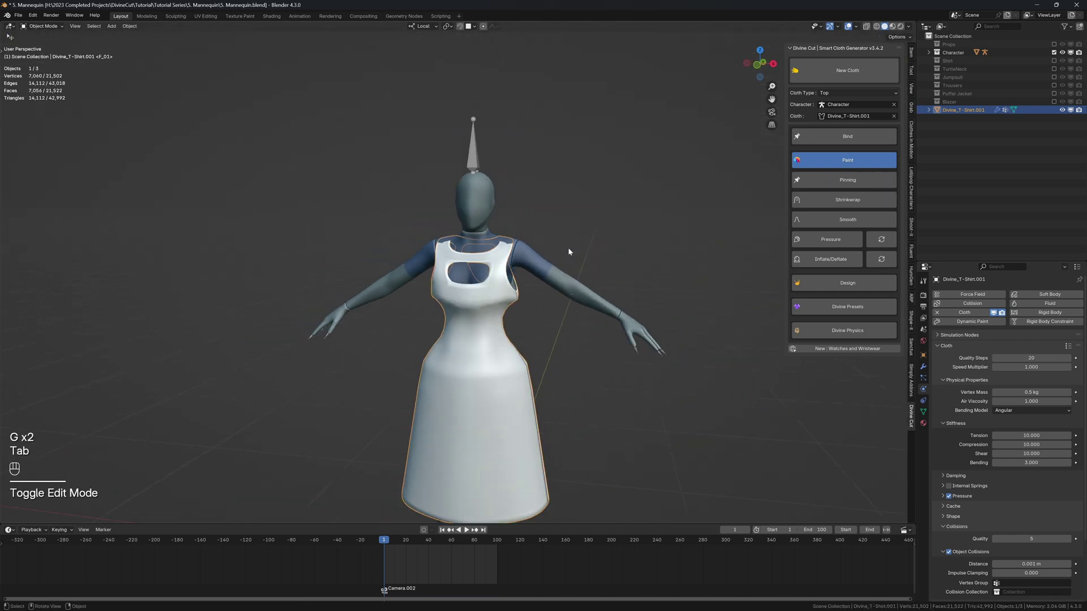
Play the cloth simulation for a few frames to check the narrowed straps, and reset to frame 1
{"action": "key", "text": "shift+space"}
{"action": "key", "text": "shift+space"}
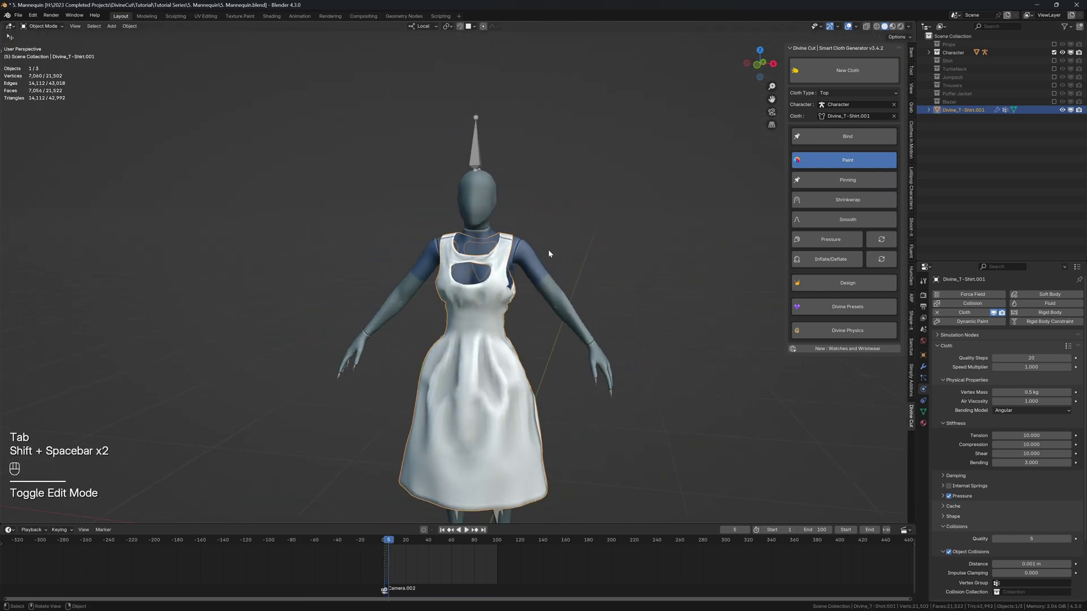
{"action": "key", "text": "shift+Left"}
Clear the sharp marking from the edge loop across the top of the dress's shoulder strap, and return to Object Mode
{"action": "middle_click_drag", "start_coordinate": [548, 249], "coordinate": [499, 263]}
{"action": "key", "text": "Tab"}
{"action": "scroll", "coordinate": [499, 262], "scroll_direction": "up", "scroll_amount": 2}
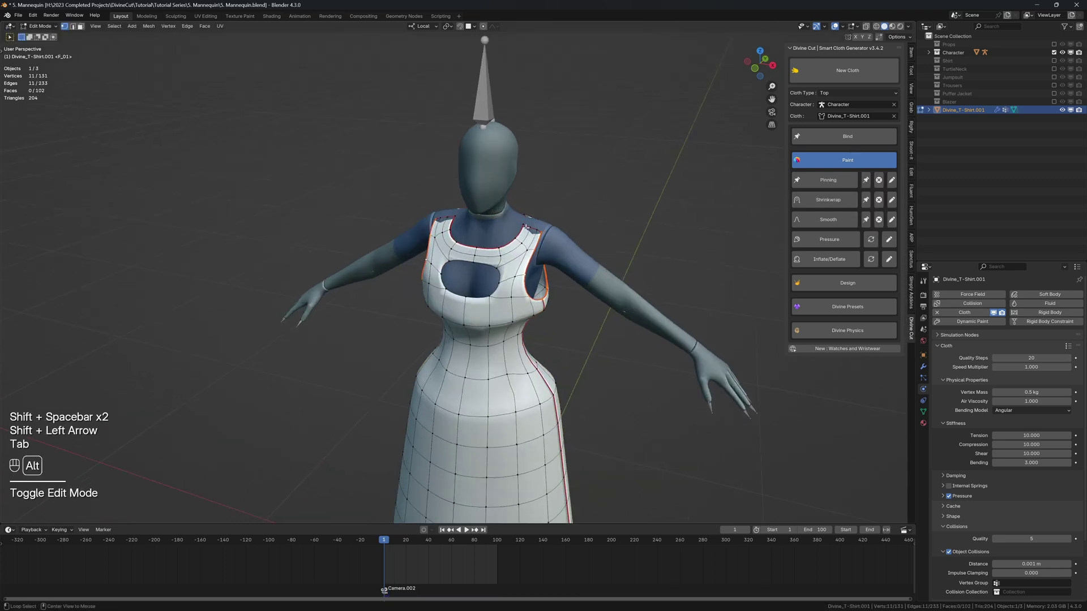
{"action": "left_click", "coordinate": [526, 227], "text": "alt"}
{"action": "key", "text": "ctrl+e"}
{"action": "left_click", "coordinate": [510, 232]}
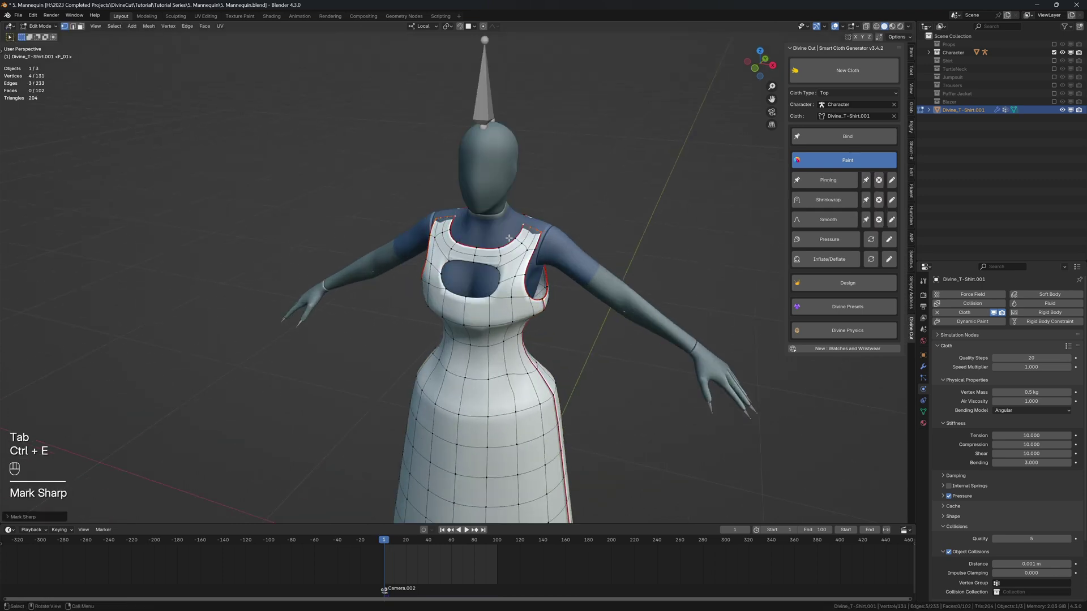
{"action": "key", "text": "Tab"}
Preview the cloth simulation from front and back with overlays hidden, reset to frame 1 and restore the overlays
{"action": "key", "text": "shift+space"}
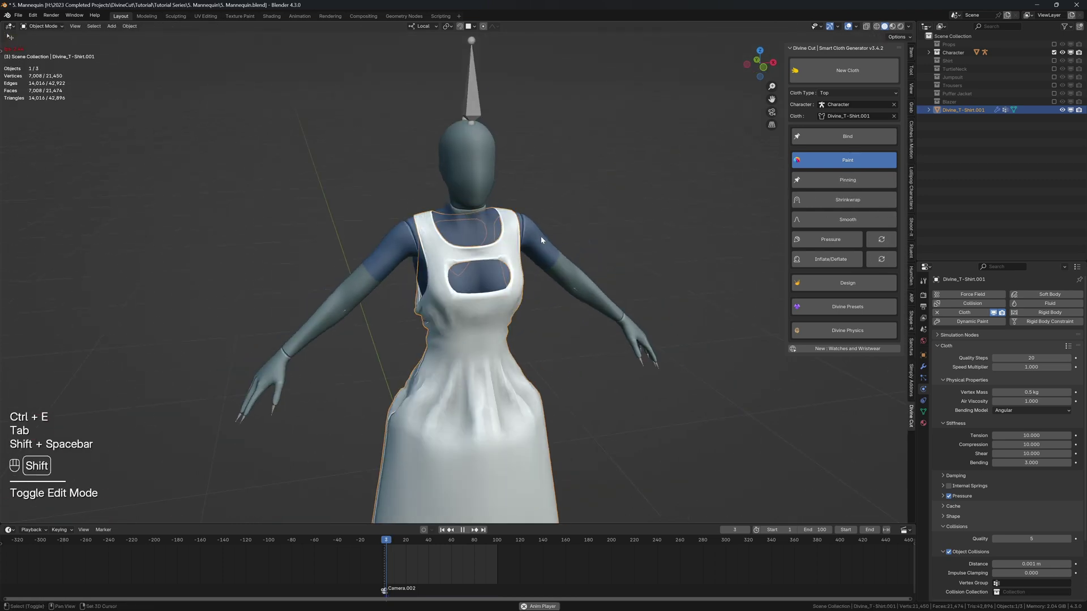
{"action": "key", "text": "shift+space"}
{"action": "key", "text": "shift+alt+z"}
{"action": "middle_click_drag", "start_coordinate": [541, 237], "coordinate": [591, 289]}
{"action": "scroll", "coordinate": [530, 253], "scroll_direction": "down", "scroll_amount": 2}
{"action": "key", "text": "shift+space"}
{"action": "key", "text": "shift+space"}
{"action": "middle_click_drag", "start_coordinate": [469, 305], "coordinate": [523, 304]}
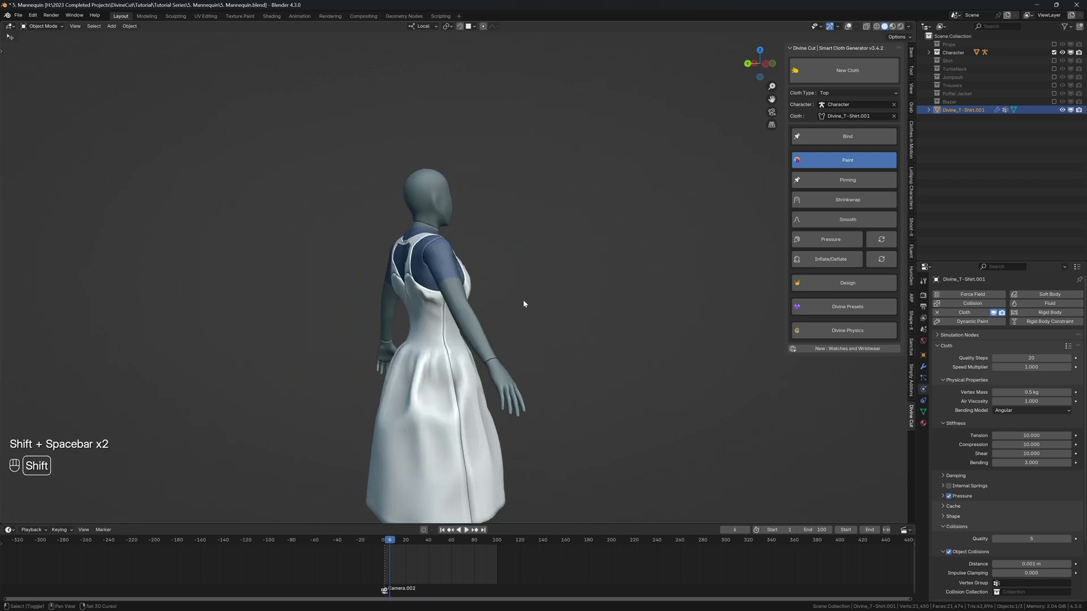
{"action": "key", "text": "shift+space"}
{"action": "key", "text": "shift+Left"}
{"action": "key", "text": "shift+alt+z"}
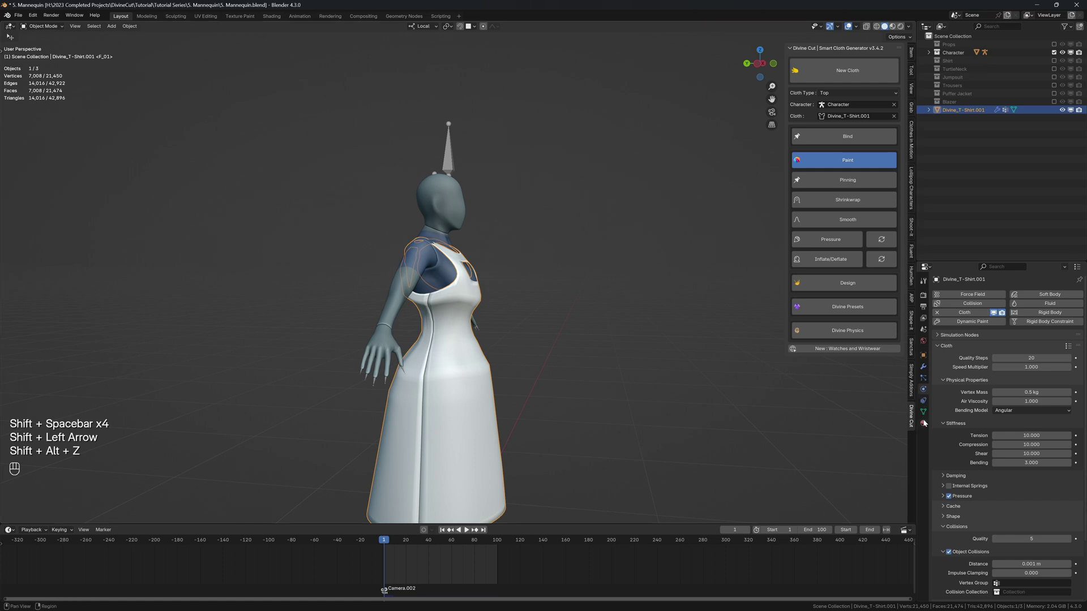
Enable the dress's Subdivision.001 modifier in the viewport and play the cloth simulation to preview the denser mesh
{"action": "left_click", "coordinate": [923, 367]}
{"action": "left_click", "coordinate": [1041, 402]}
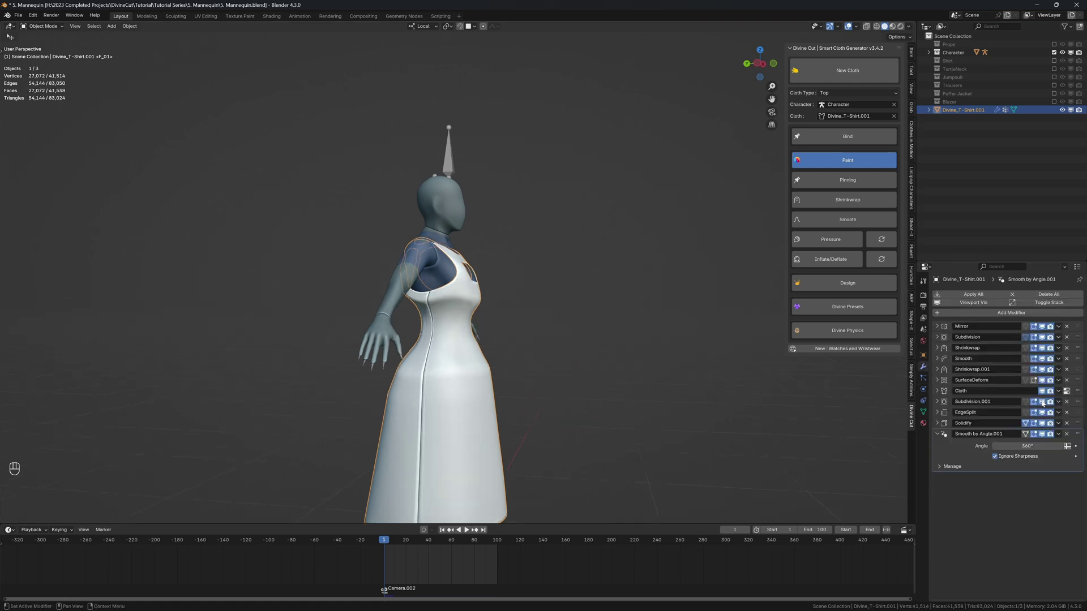
{"action": "middle_click_drag", "start_coordinate": [651, 374], "coordinate": [536, 335]}
{"action": "key", "text": "shift+space"}
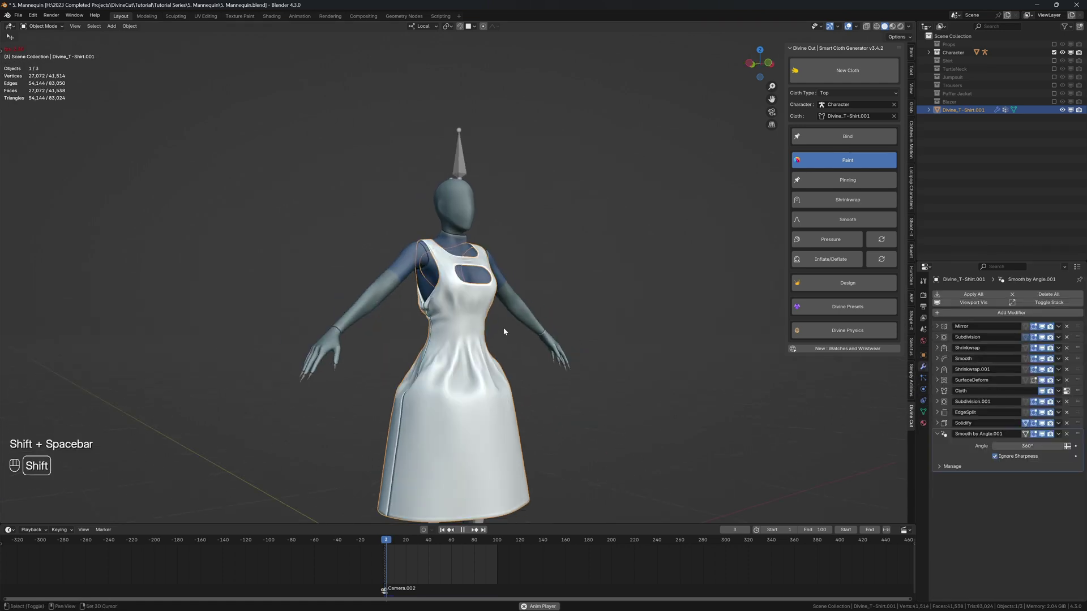
{"action": "key", "text": "shift+space"}
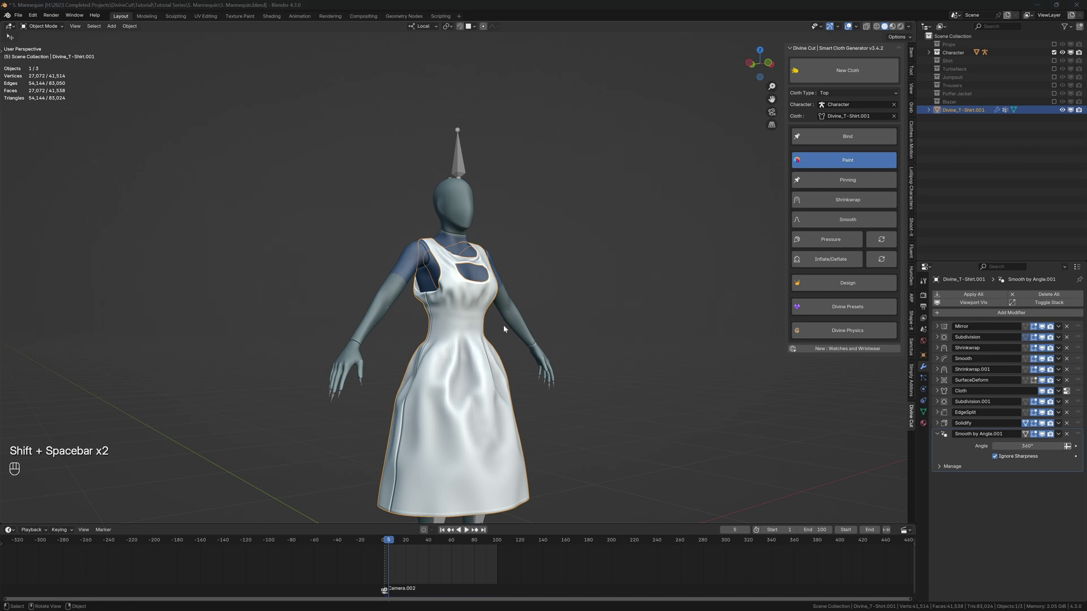
{"action": "key", "text": "shift+space"}
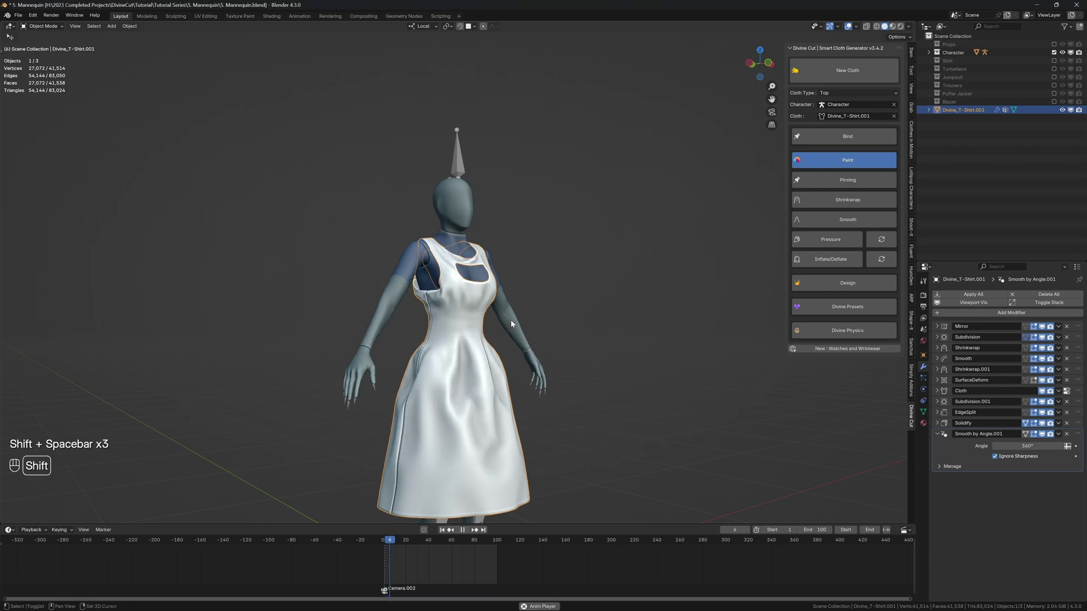